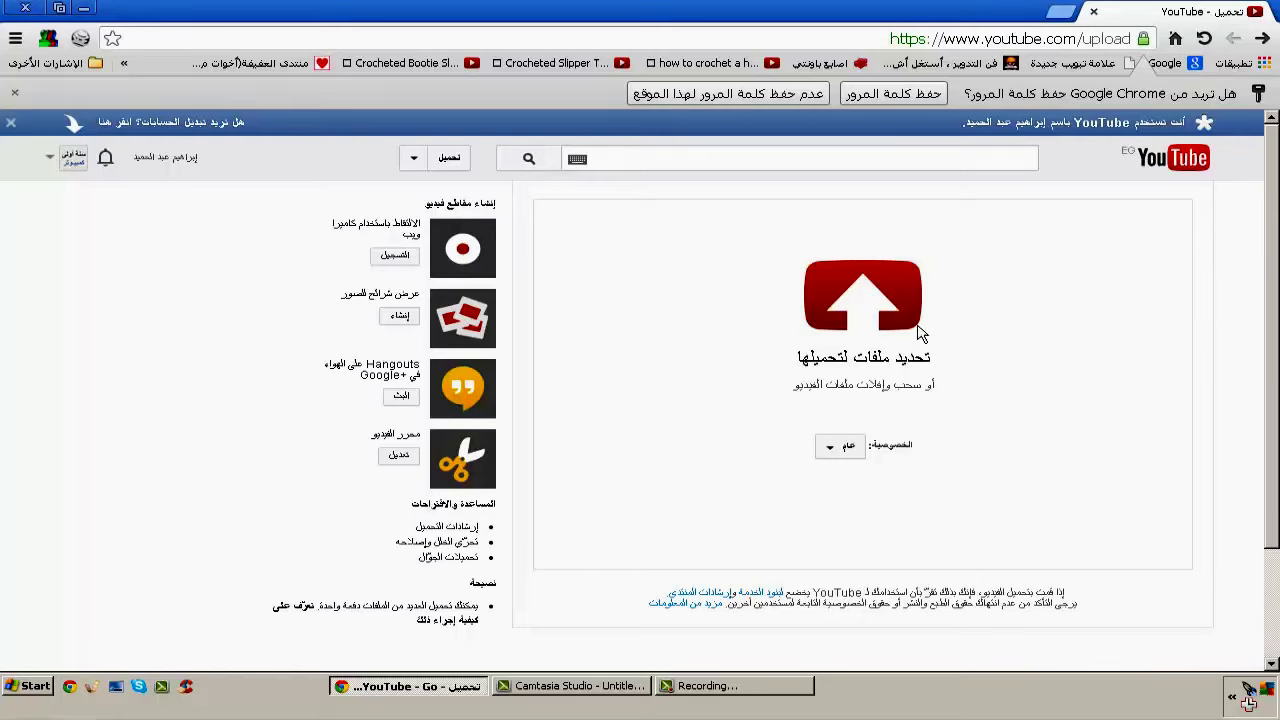
Try to select the video file شرح طريقة عمل ايميل على جيميل from the Desktop folder for upload.
left_click(889, 306)
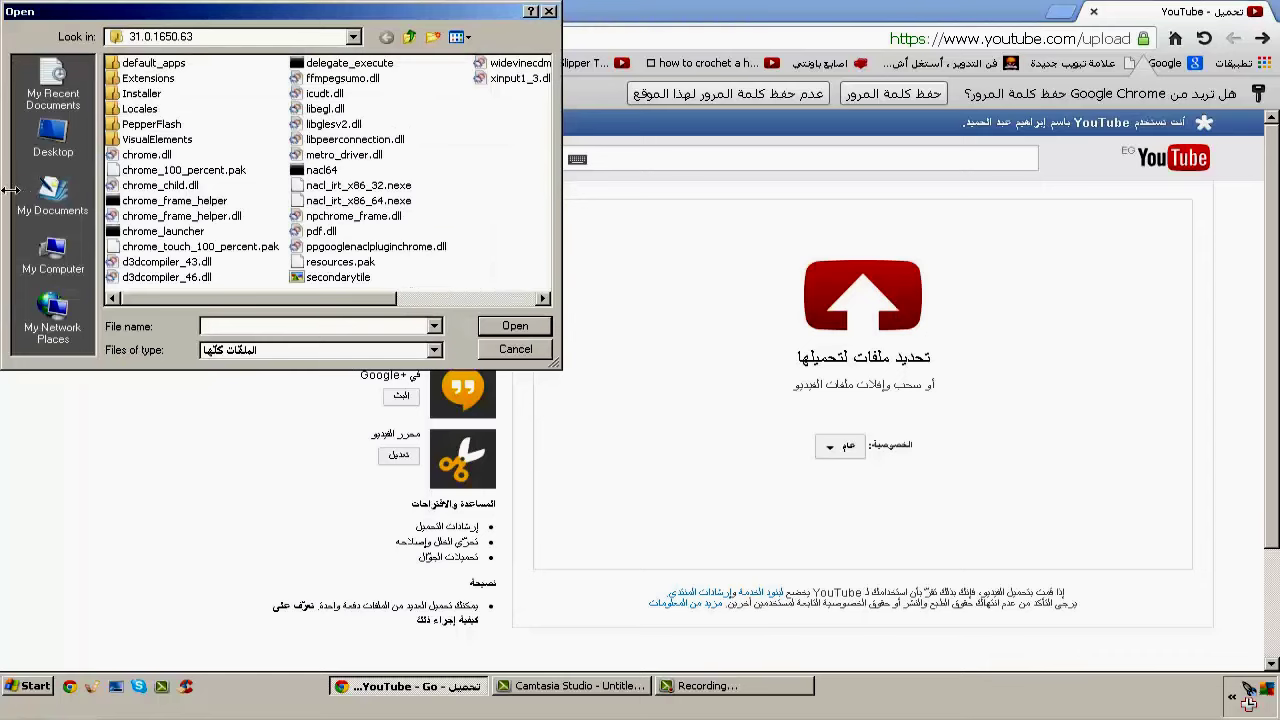
left_click(78, 152)
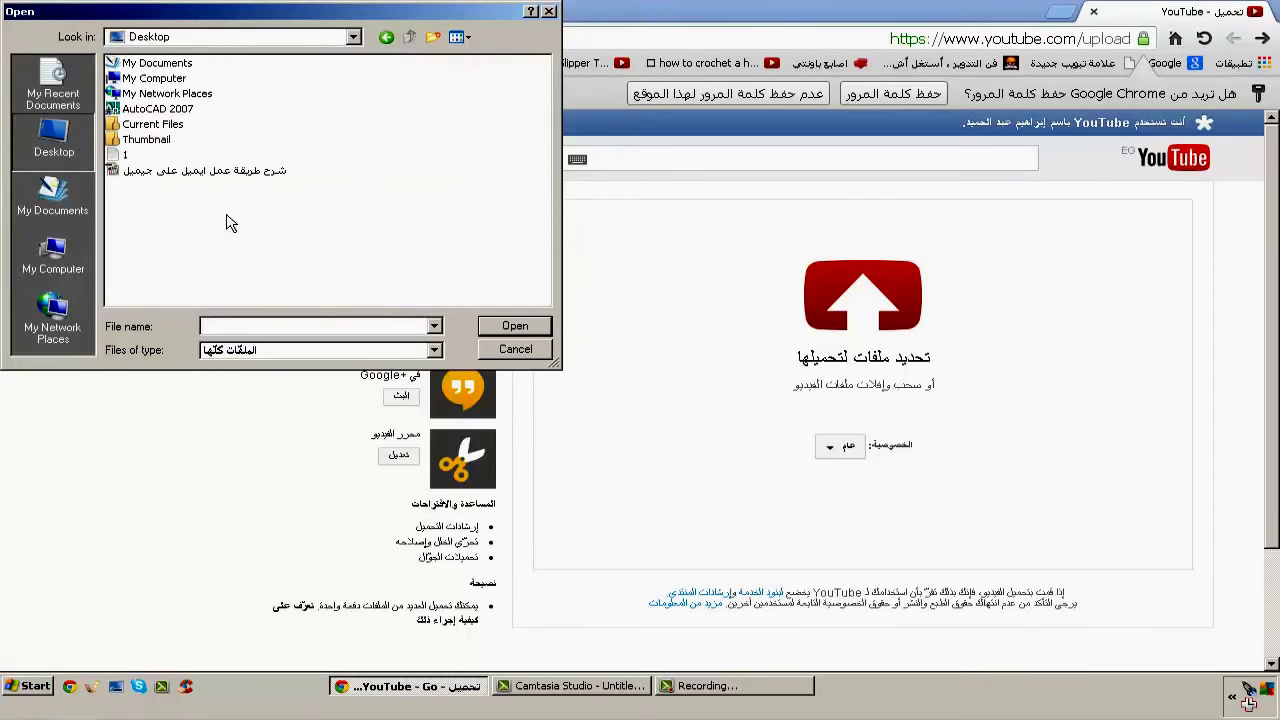
left_click(235, 171)
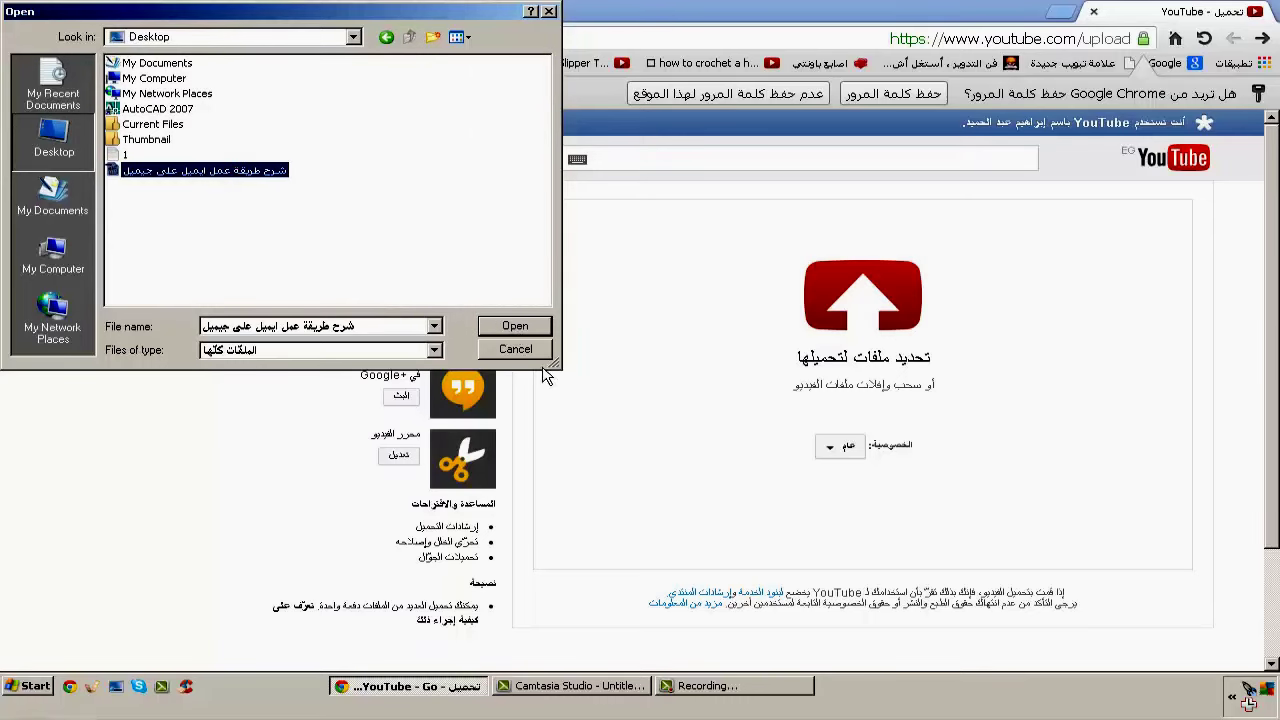
left_click(515, 330)
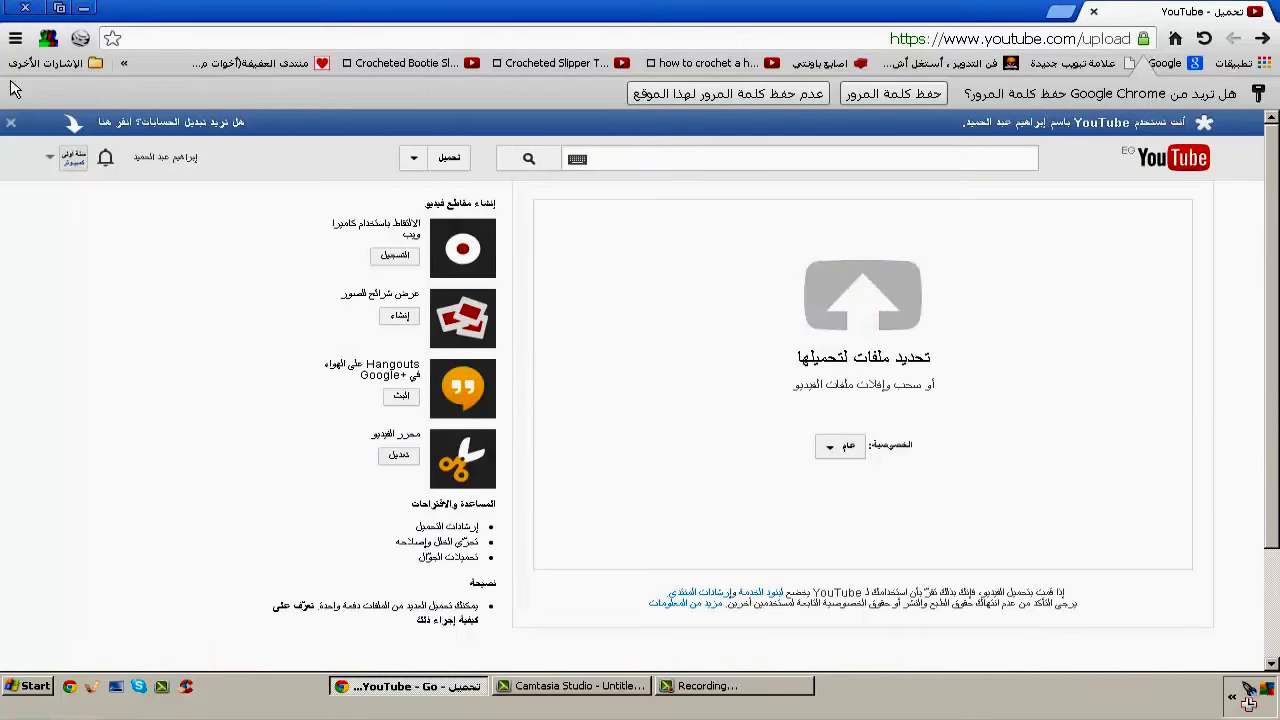
Upload the desktop video file شرح طريقة عمل ايميل على جيميل by dropping it onto the upload area.
left_click(60, 8)
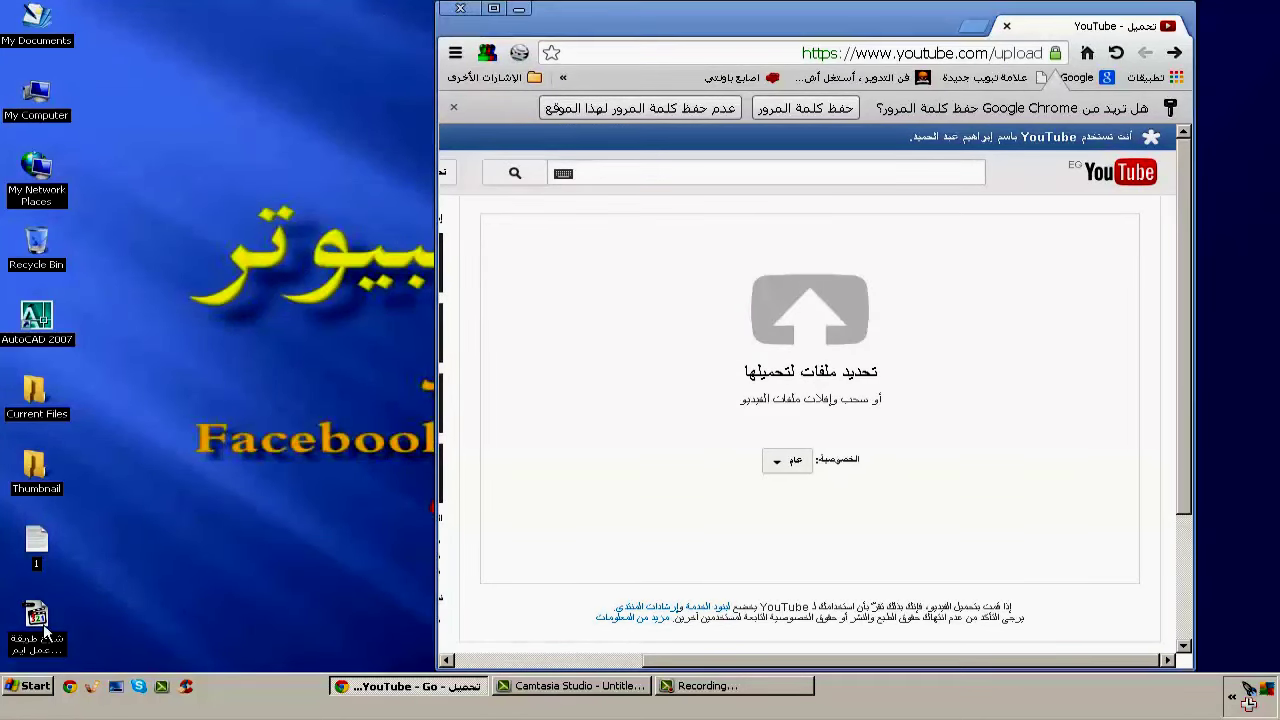
left_click_drag(44, 630, 838, 322)
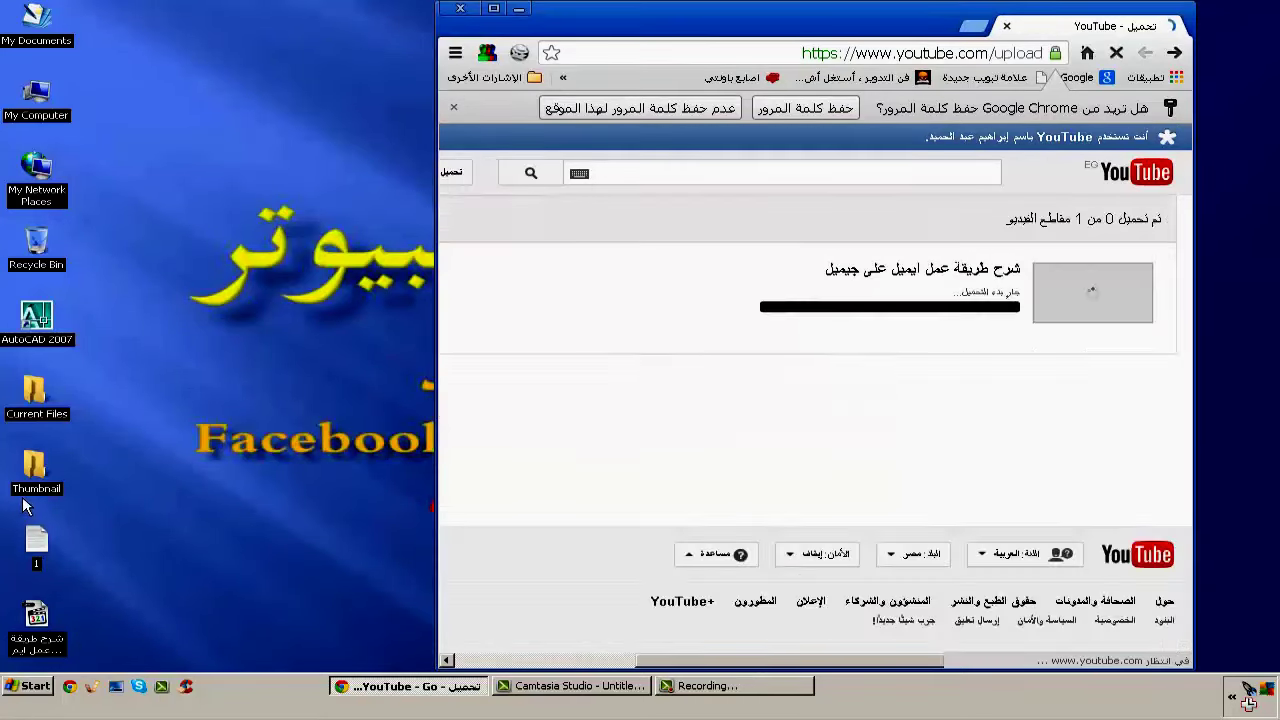
left_click(493, 8)
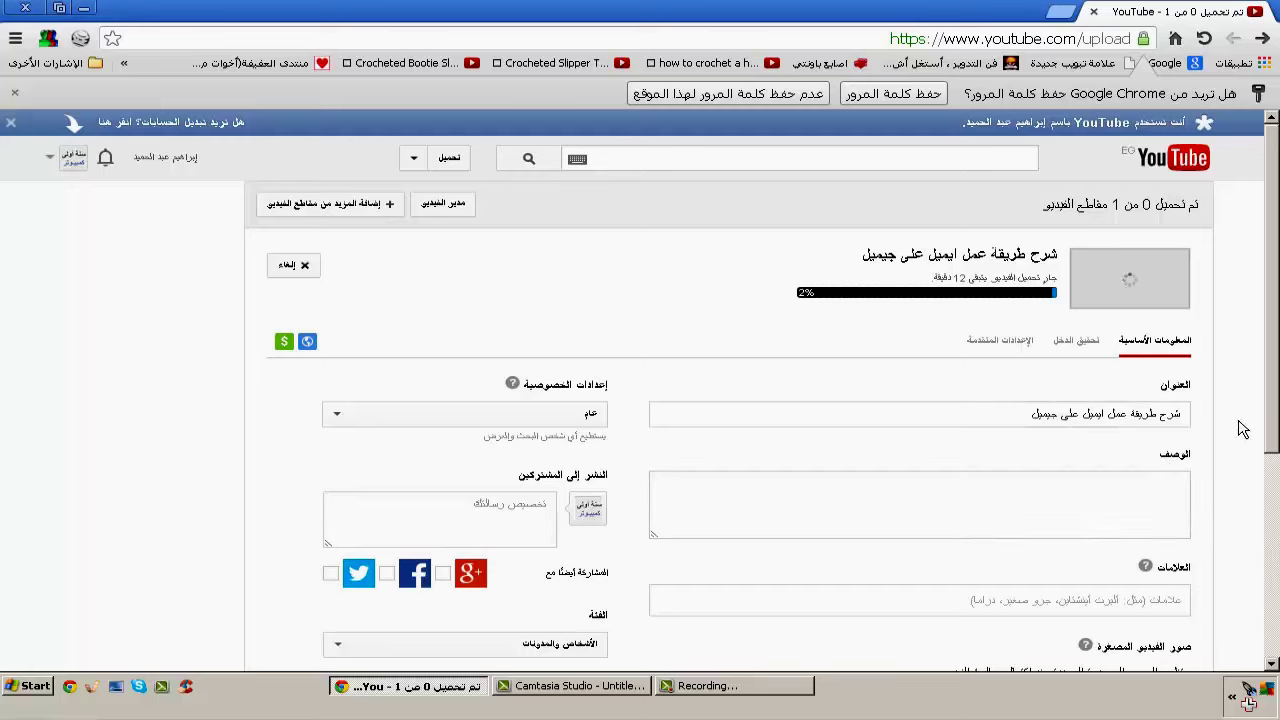
Extend the video title to شرح طريقة عمل ايميل على جيميل ويوتيوب.
left_click_drag(1025, 421, 1182, 414)
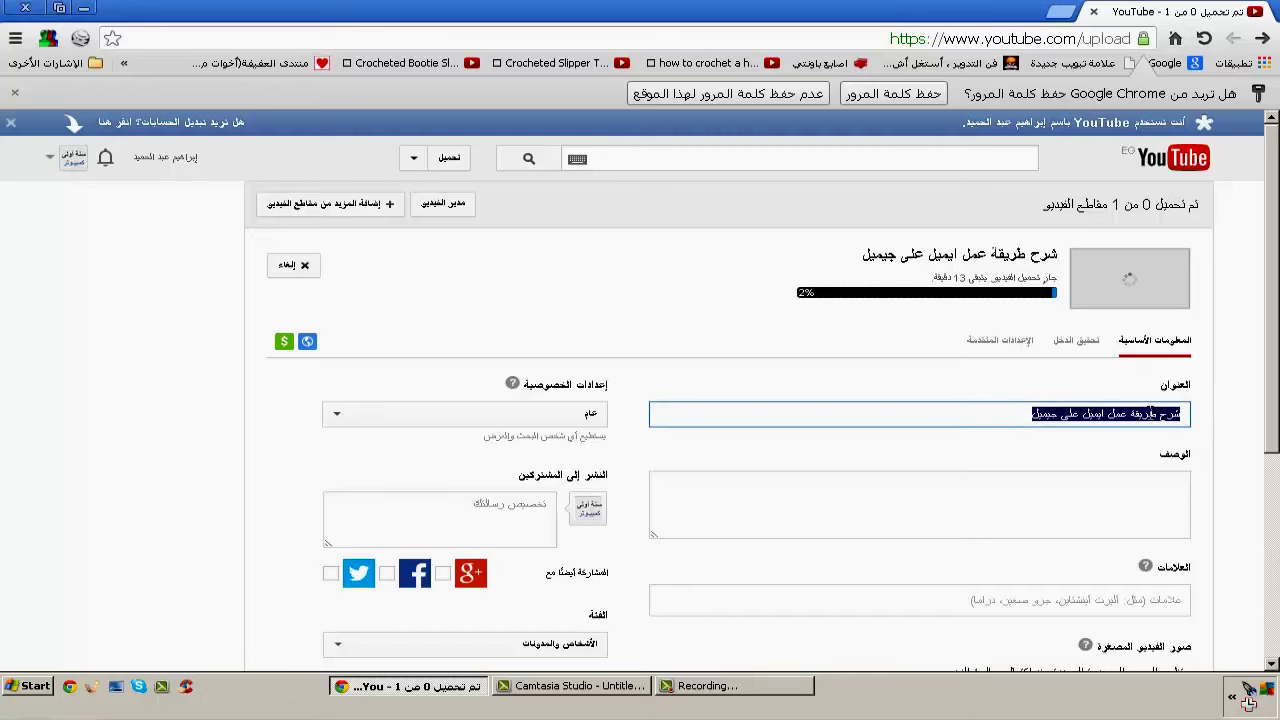
left_click(966, 429)
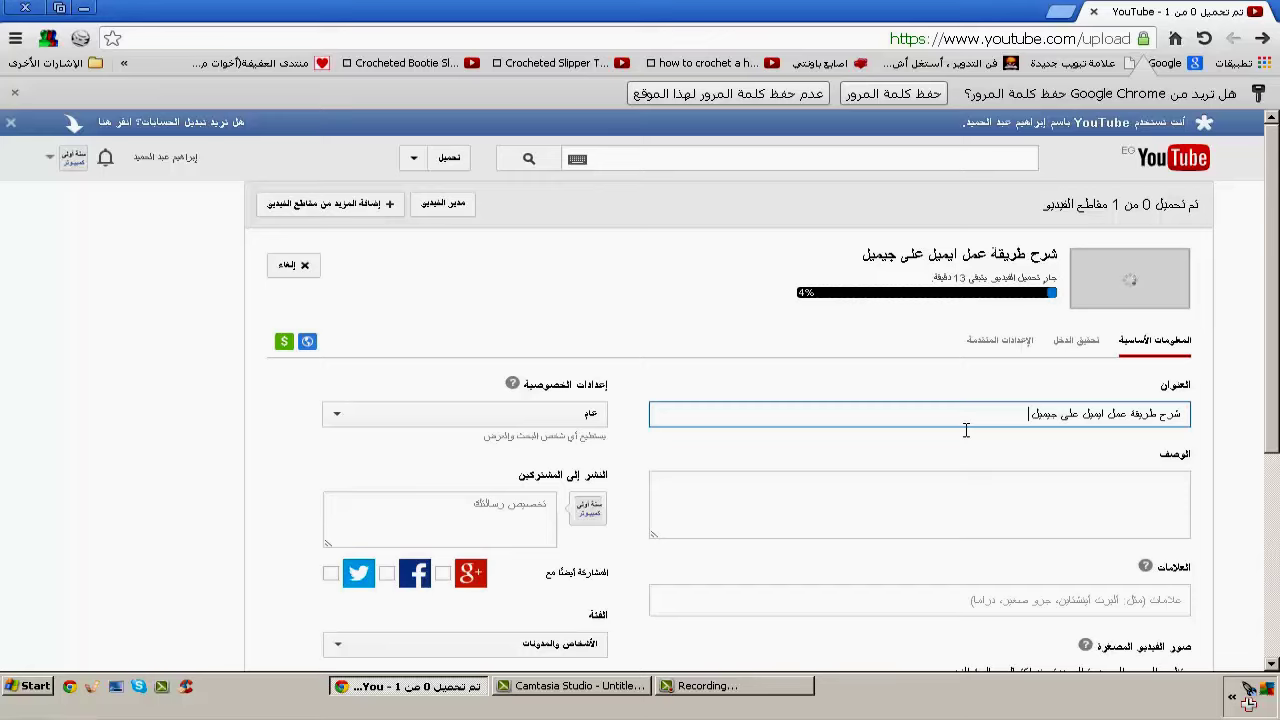
type(", djd")
key("BackSpace")
key("BackSpace")
key("BackSpace")
key("BackSpace")
key("BackSpace")
key("BackSpace")
key("BackSpace")
type("ويو")
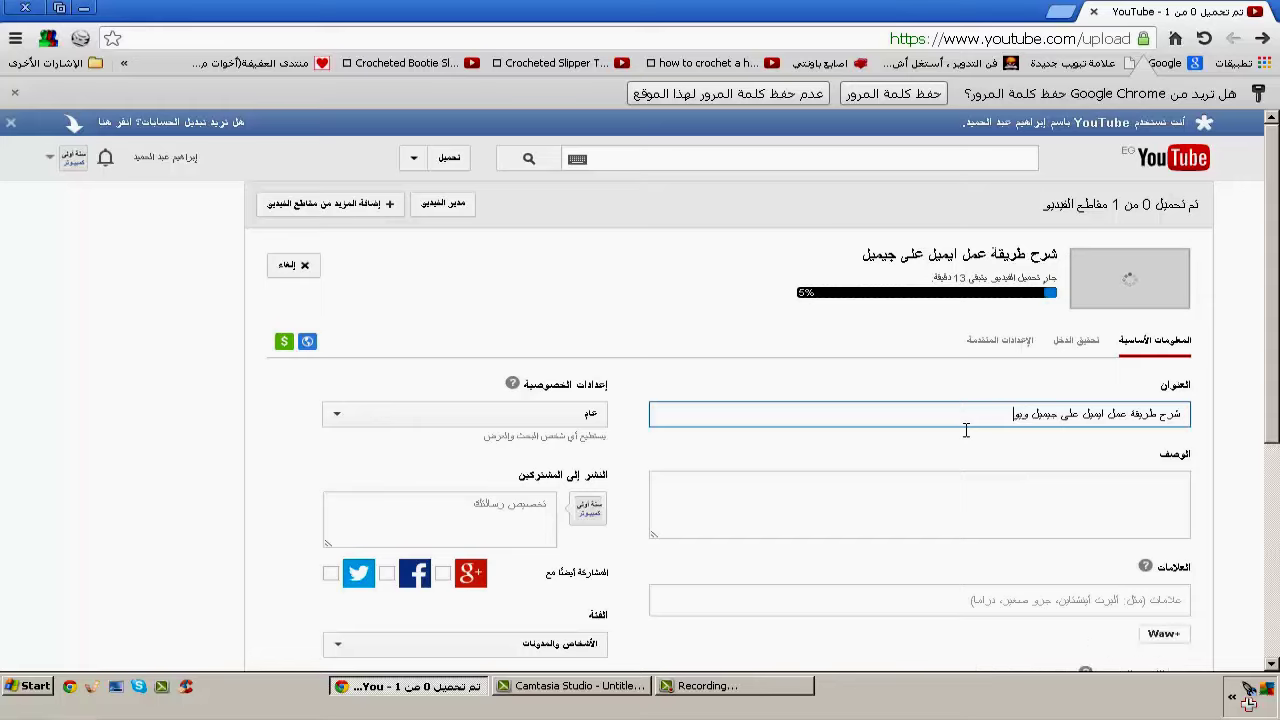
type("تيوب")
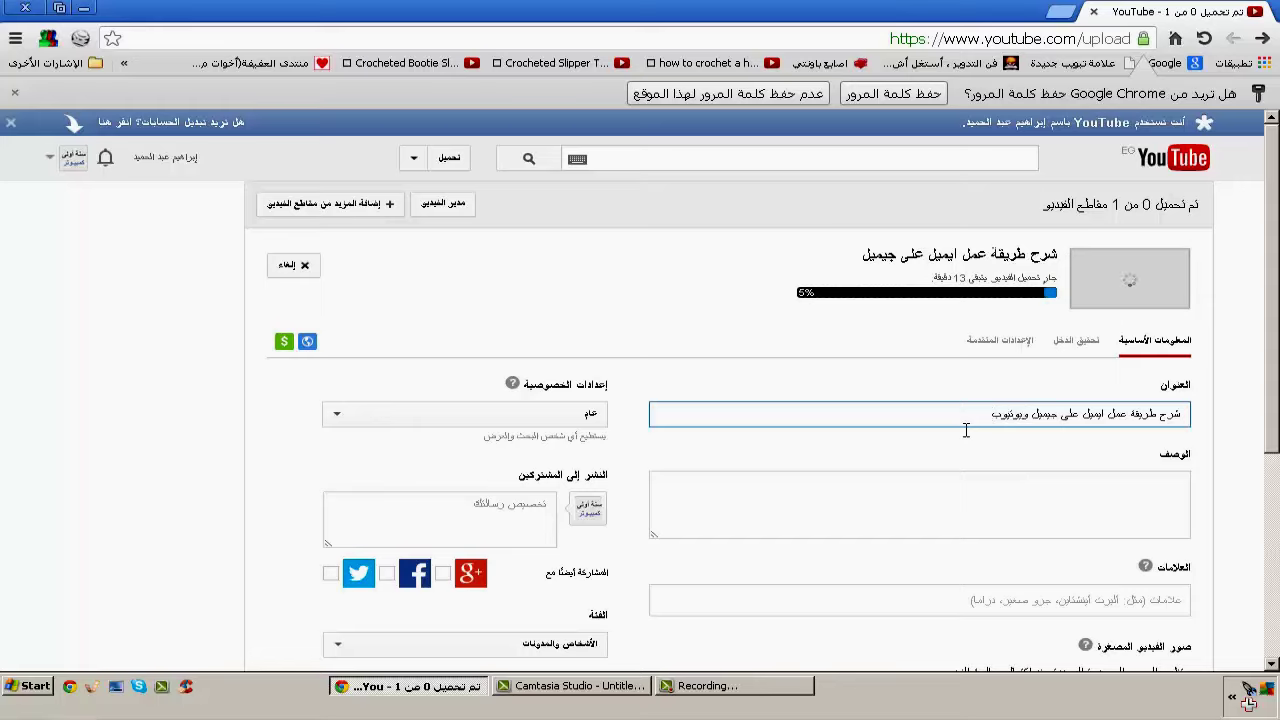
Copy the video title into the description field.
left_click(967, 500)
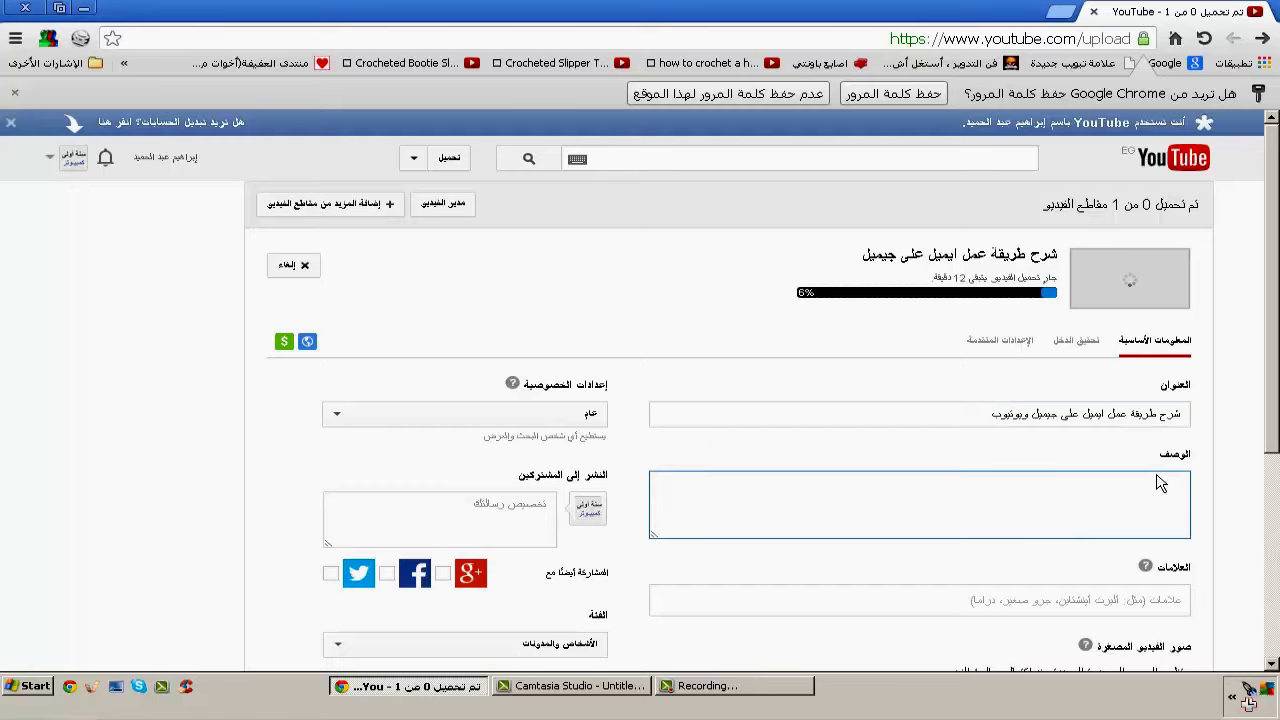
left_click(1139, 505)
triple_click(990, 414)
key("ctrl+c")
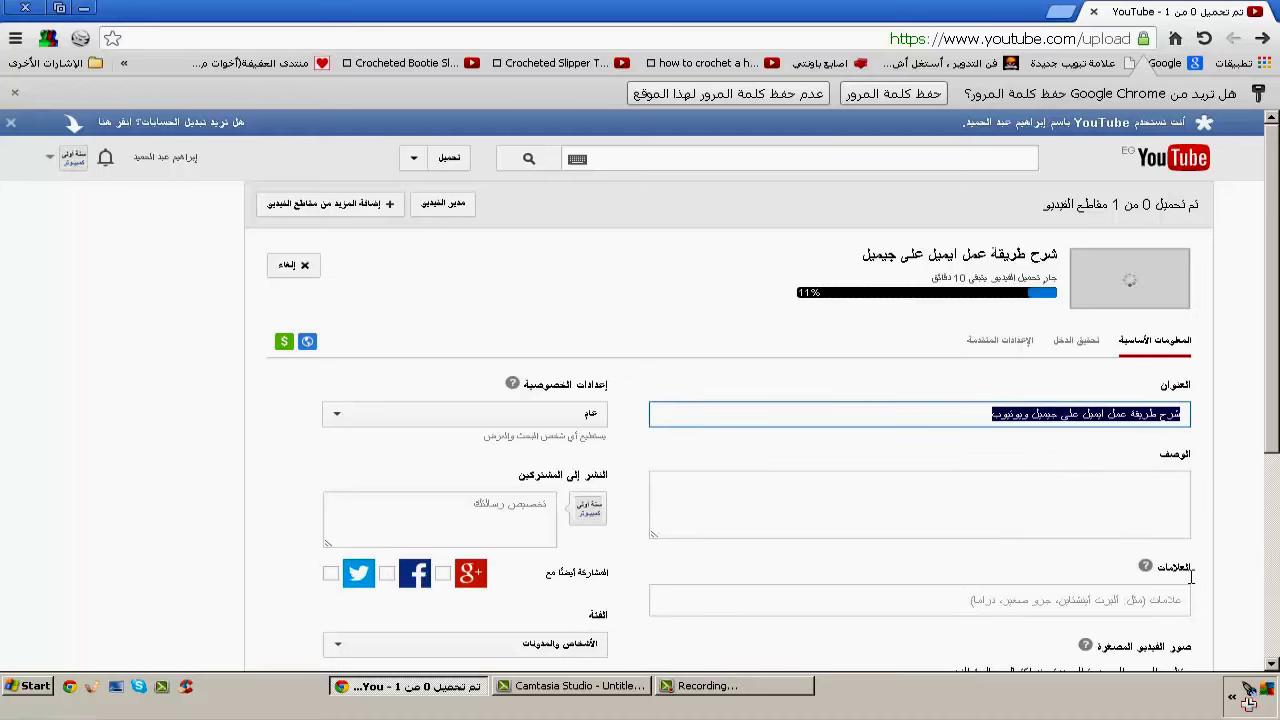
left_click(1176, 516)
key("ctrl+v")
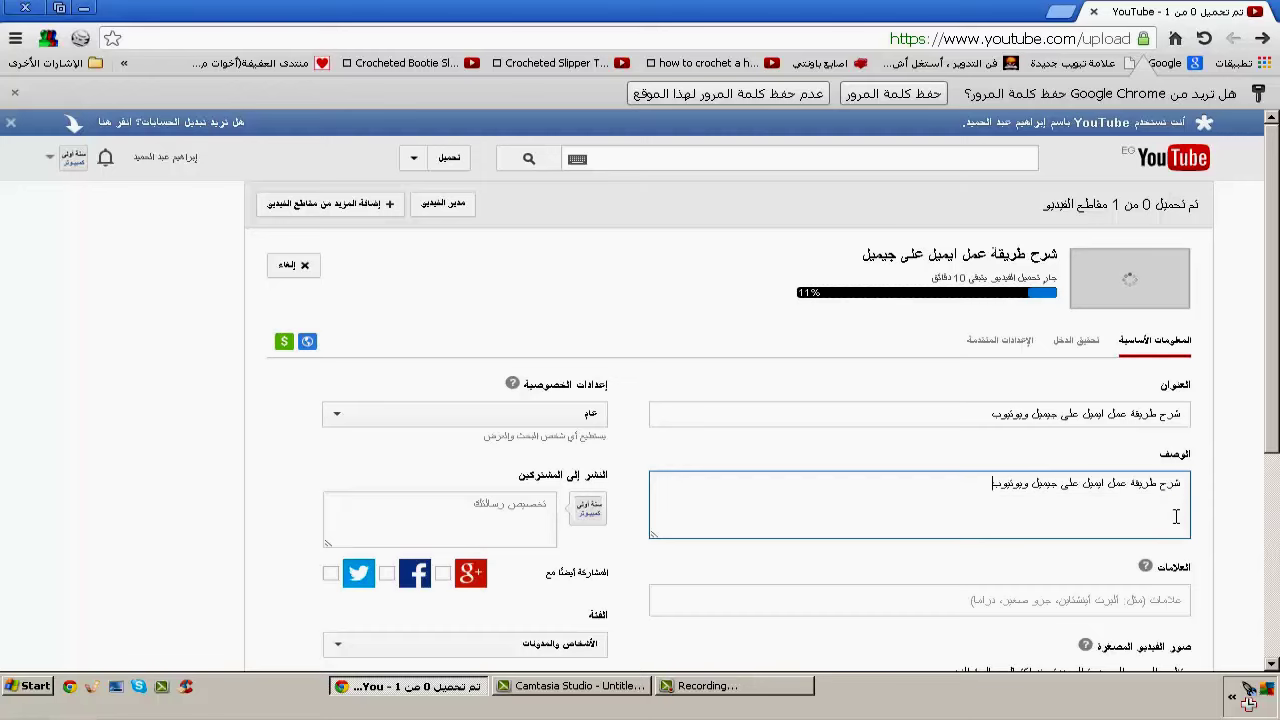
Add the tags كمبيوتر, انترنت, سنة, اولى and computer to the video.
scroll(1114, 523, "down", 1)
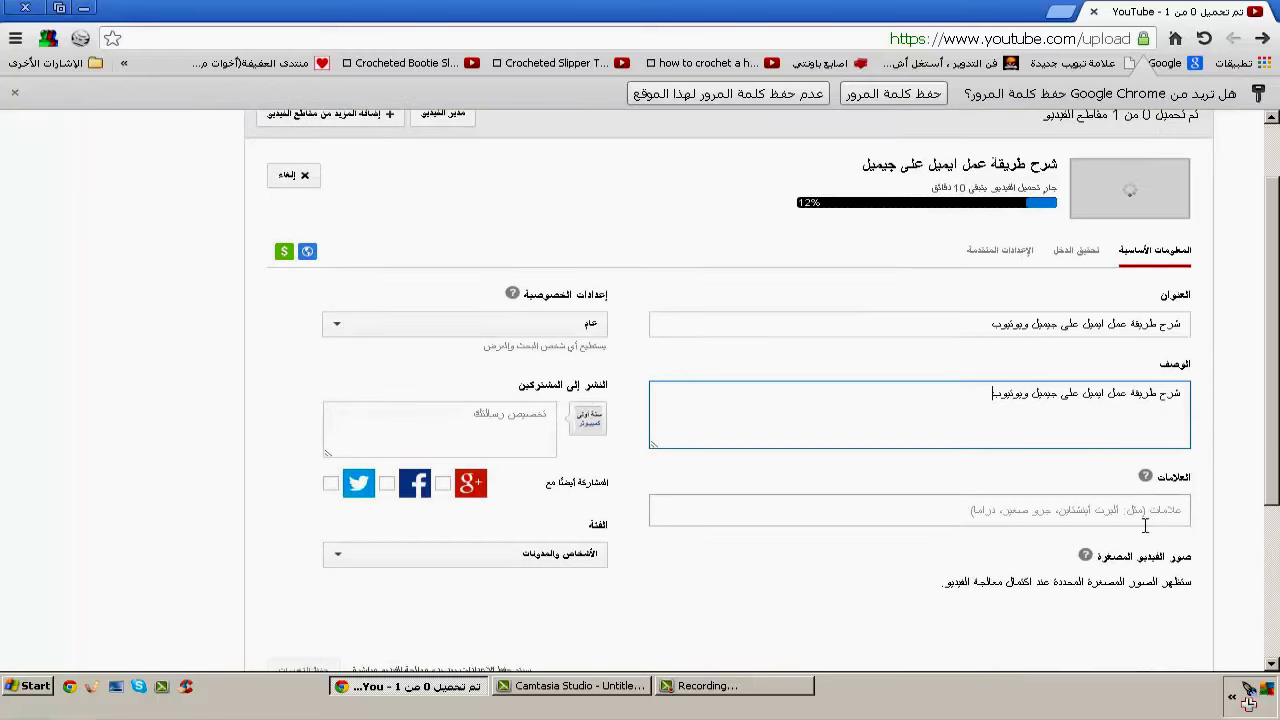
left_click(1140, 510)
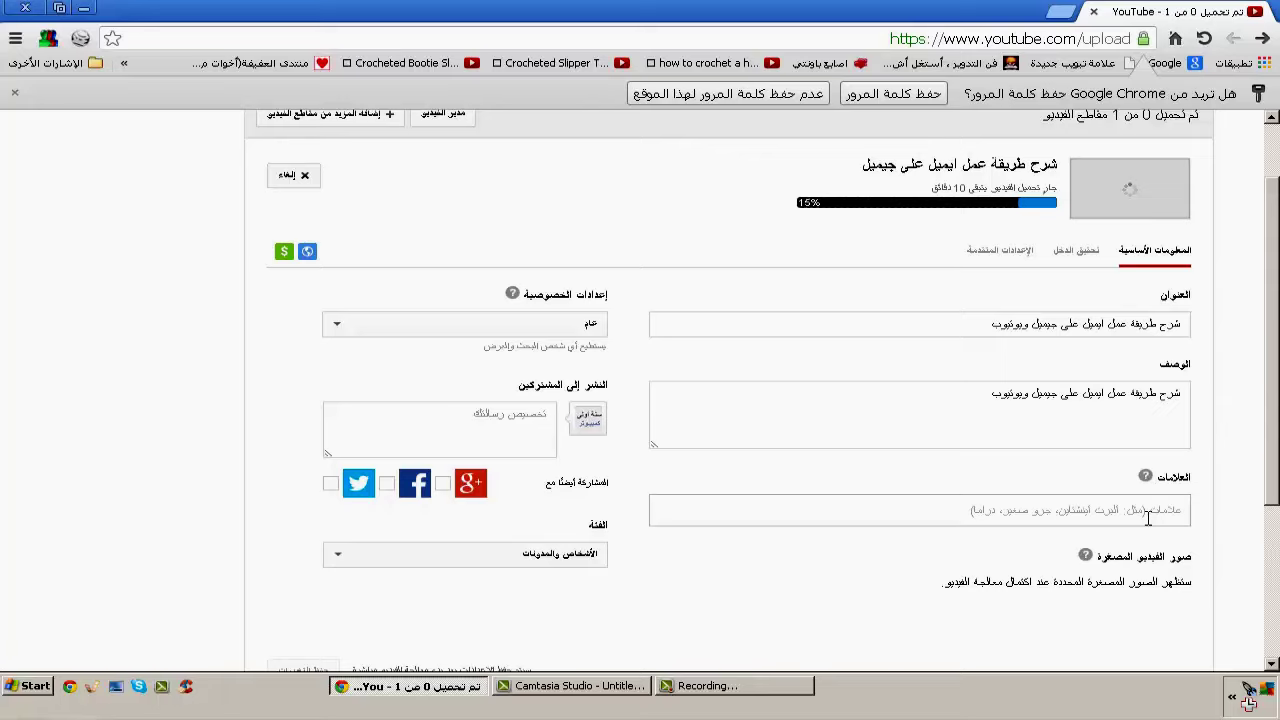
type("كمبيوتر")
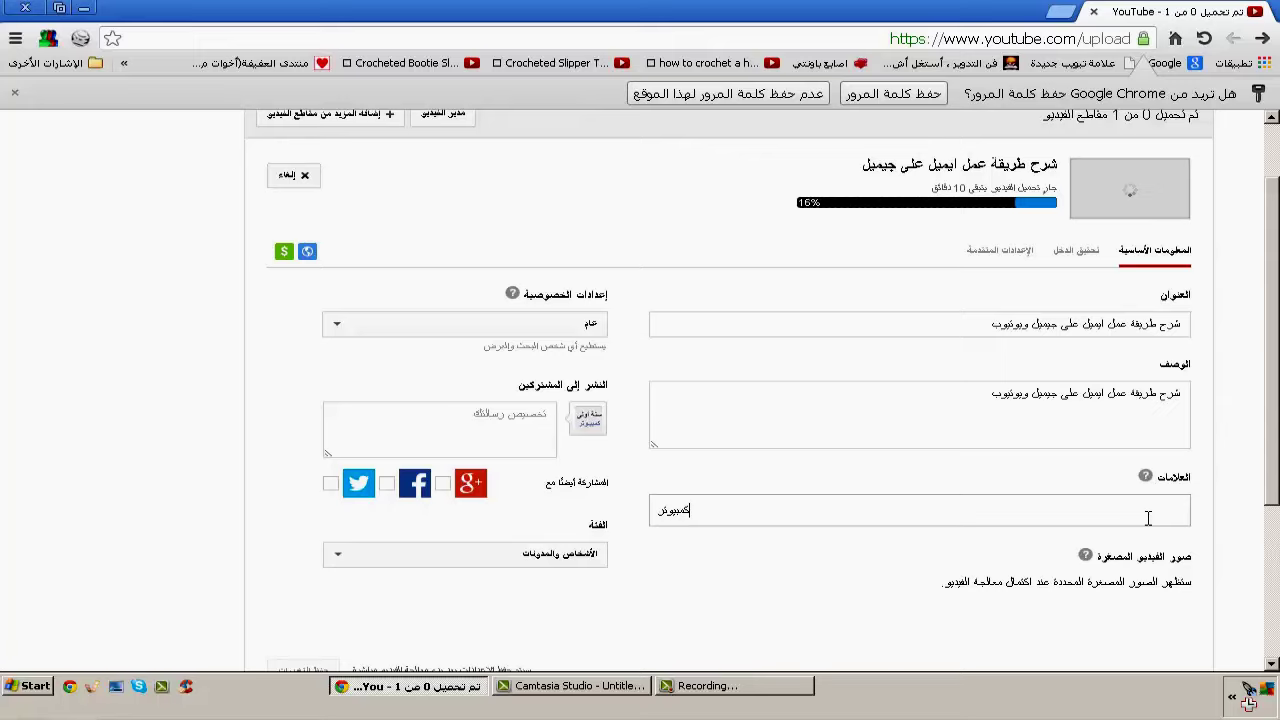
key("Return")
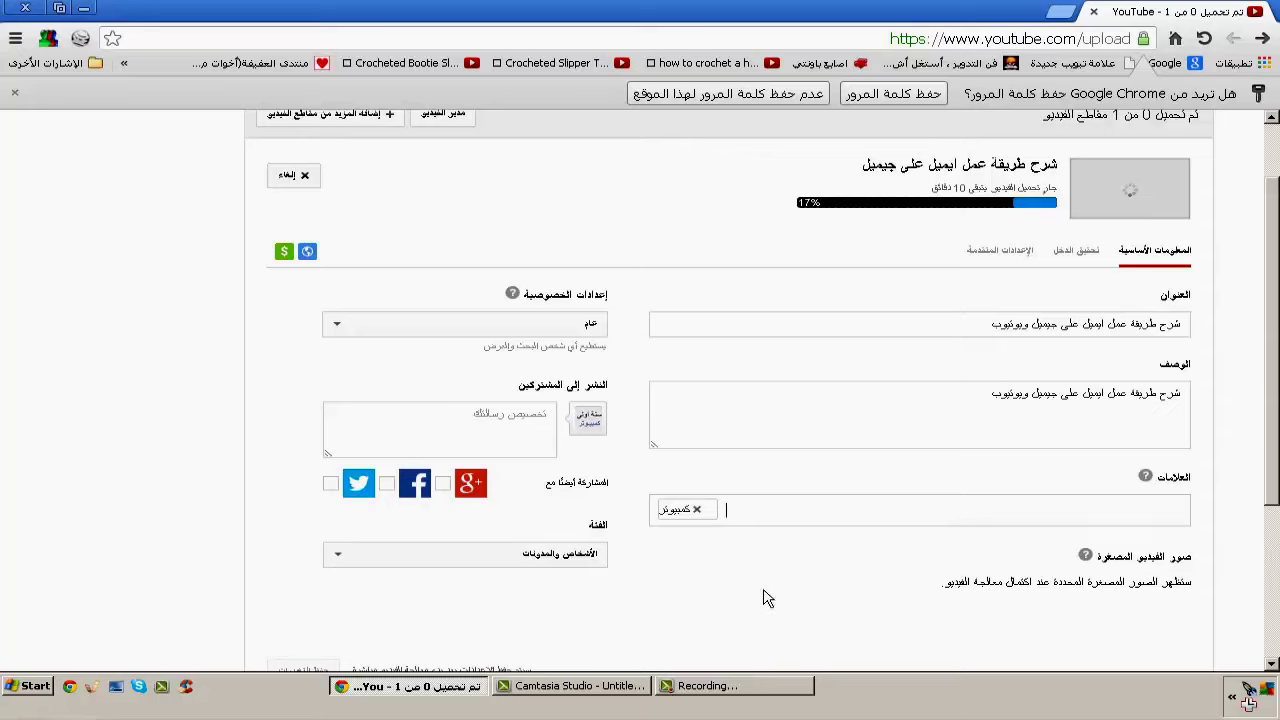
type("انترنت")
key("Return")
type("سنة")
key("Return")
type("اولى")
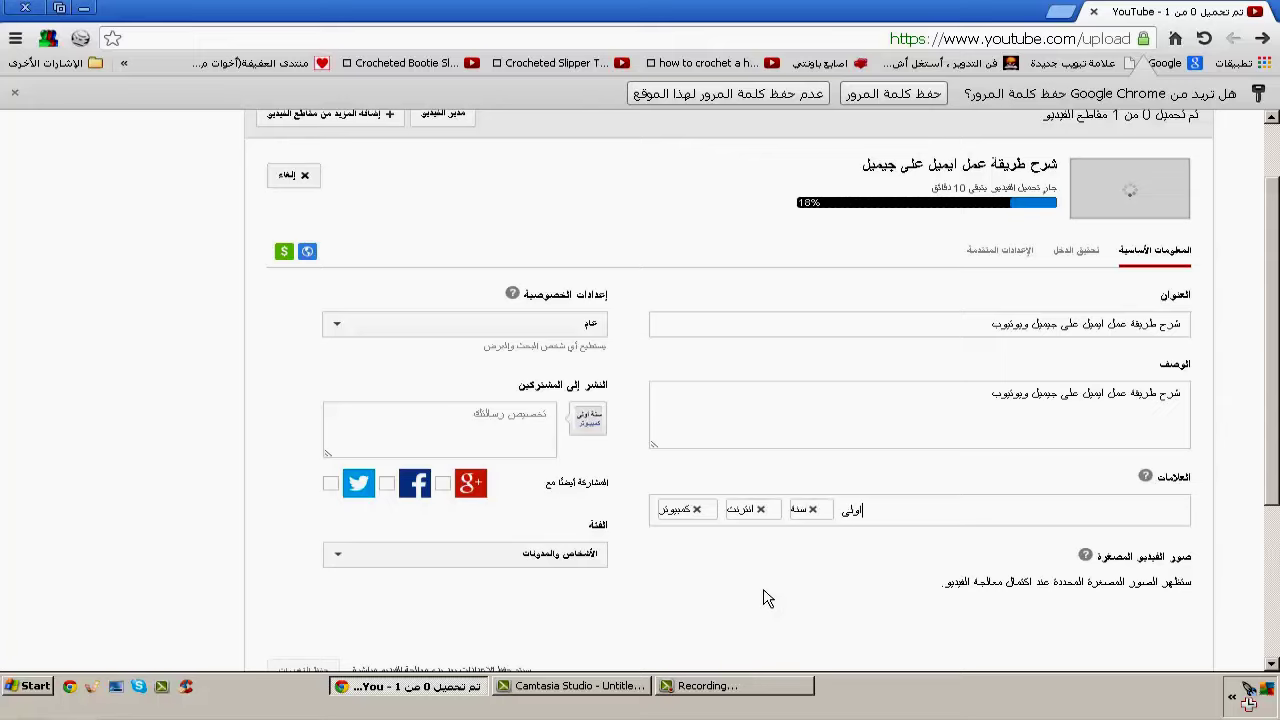
key("Return")
type("comp")
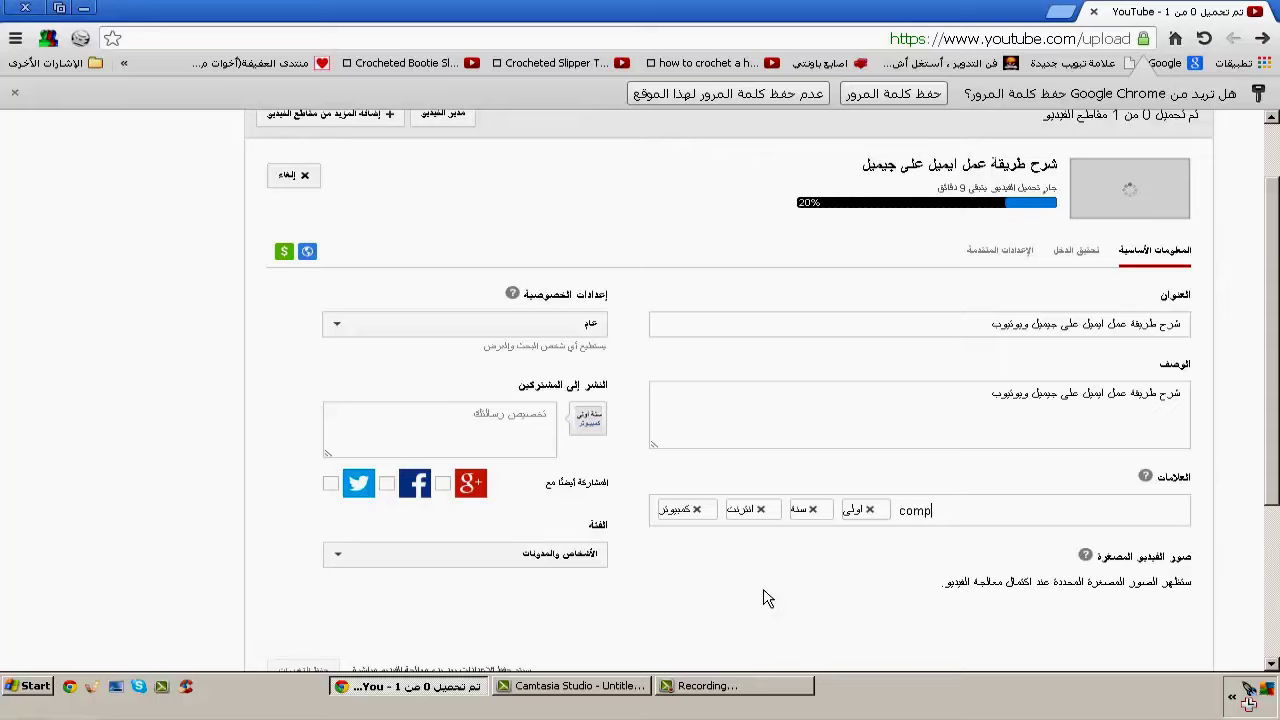
type("utr")
type("er")
key("Return")
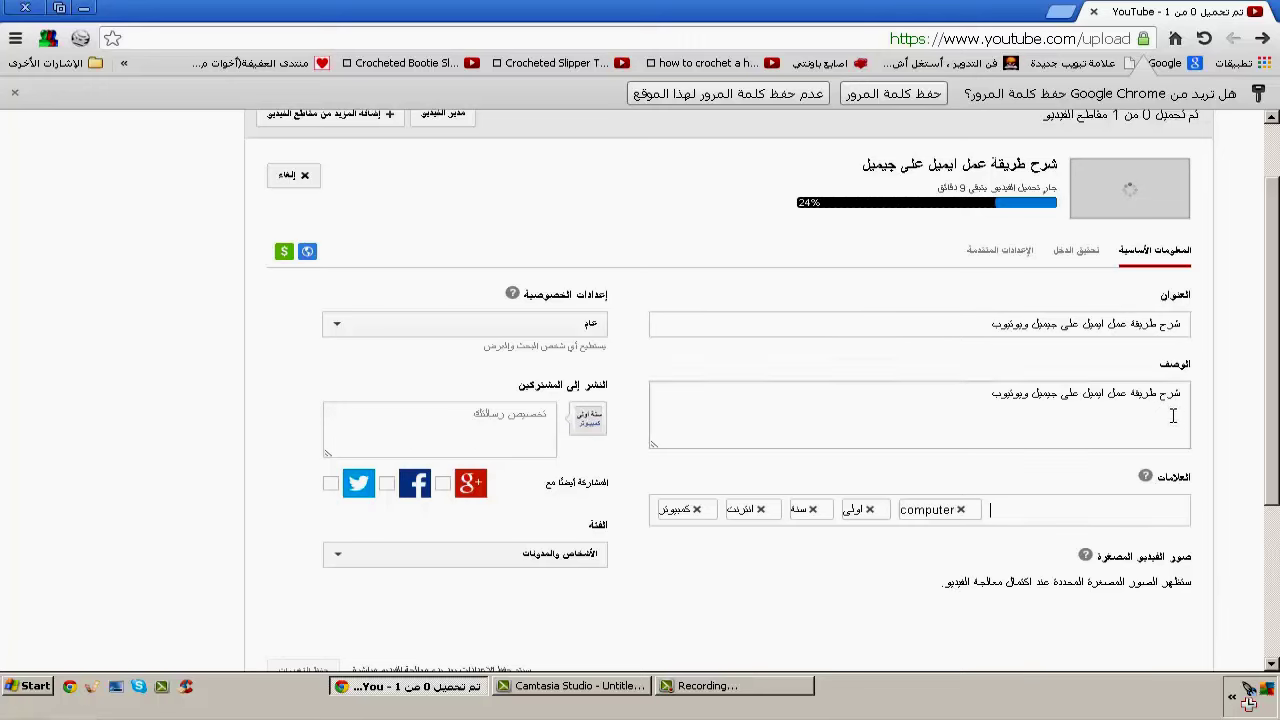
Open a second upload page in a new browser tab and set its privacy to scheduled (مجدول).
scroll(780, 190, "up", 2)
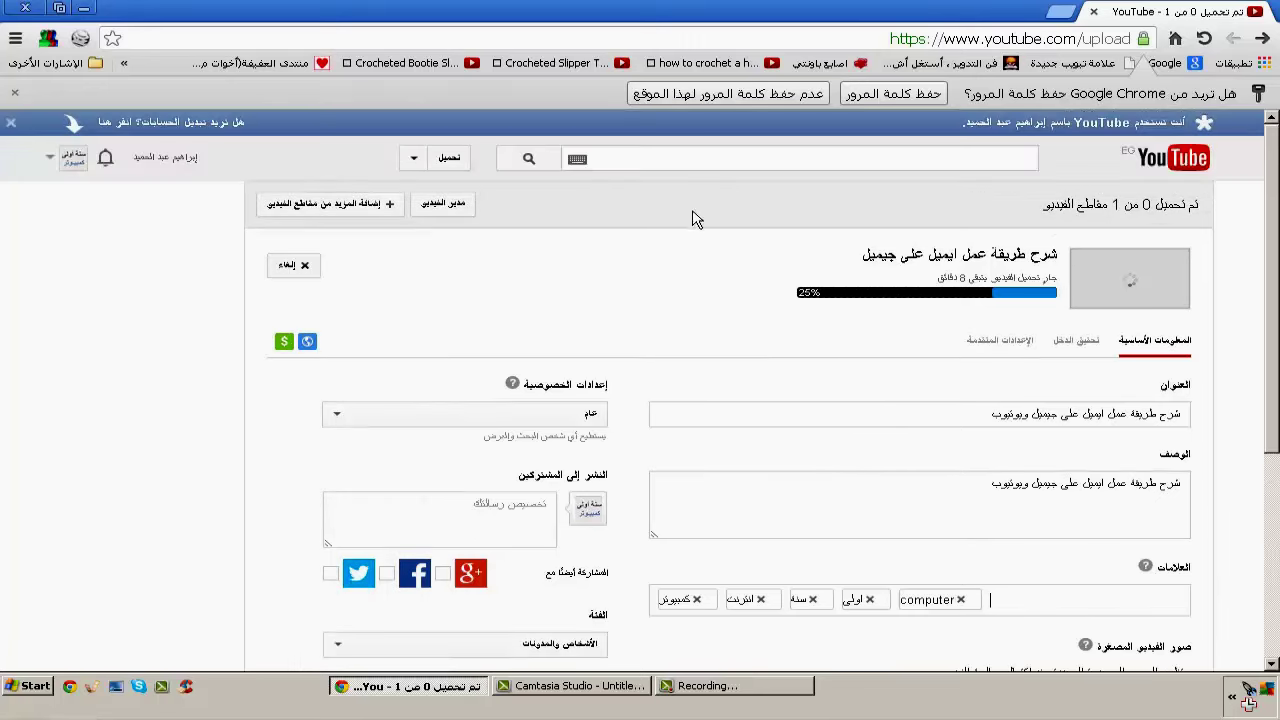
middle_click(459, 170)
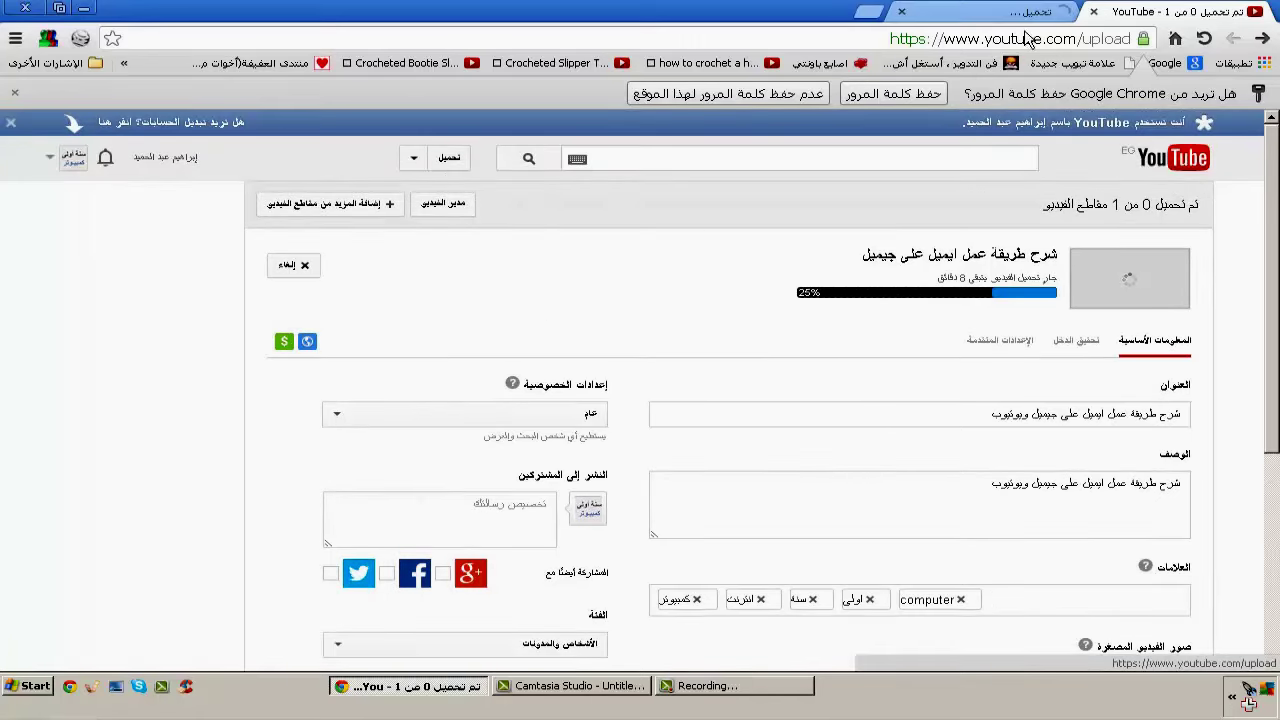
left_click(1035, 13)
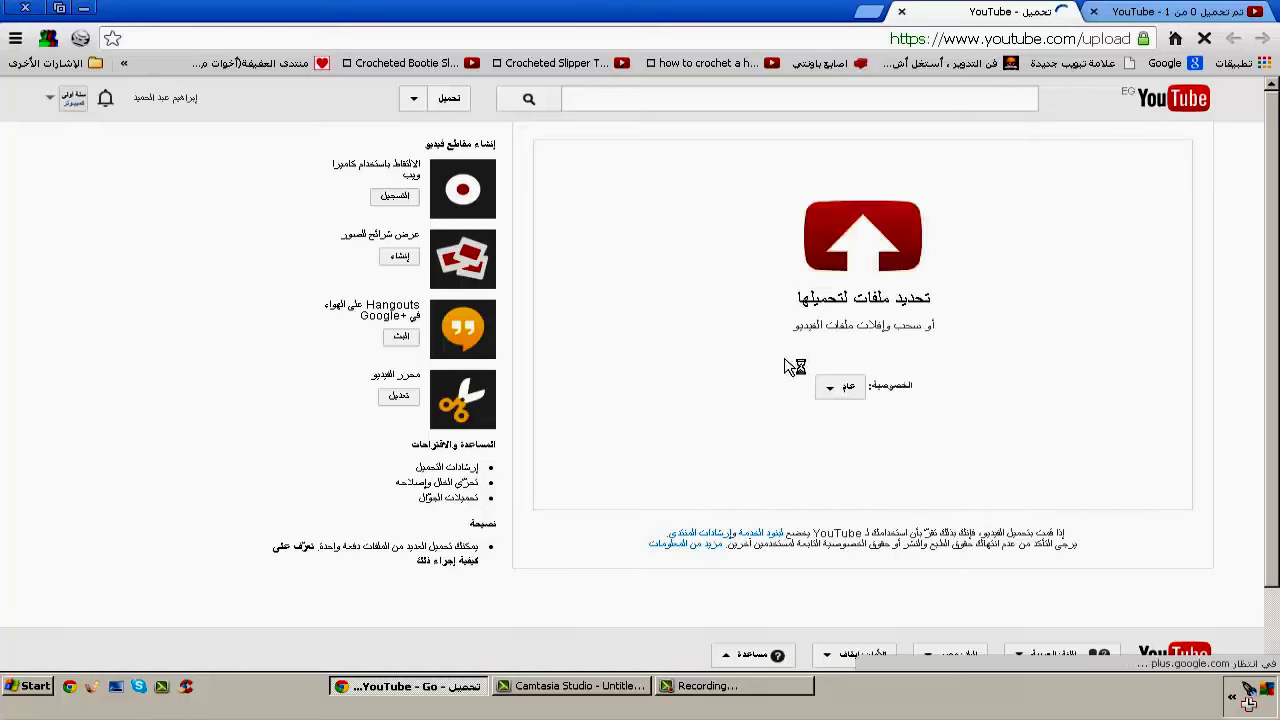
left_click(856, 394)
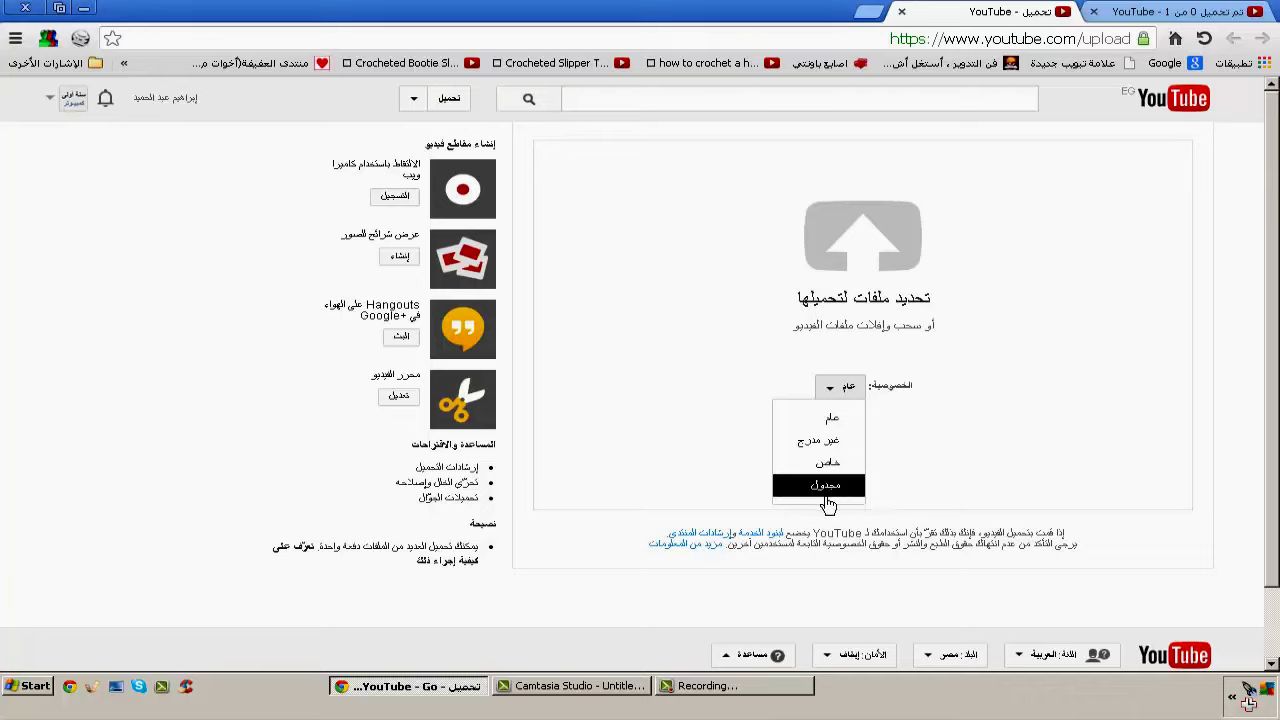
left_click(826, 500)
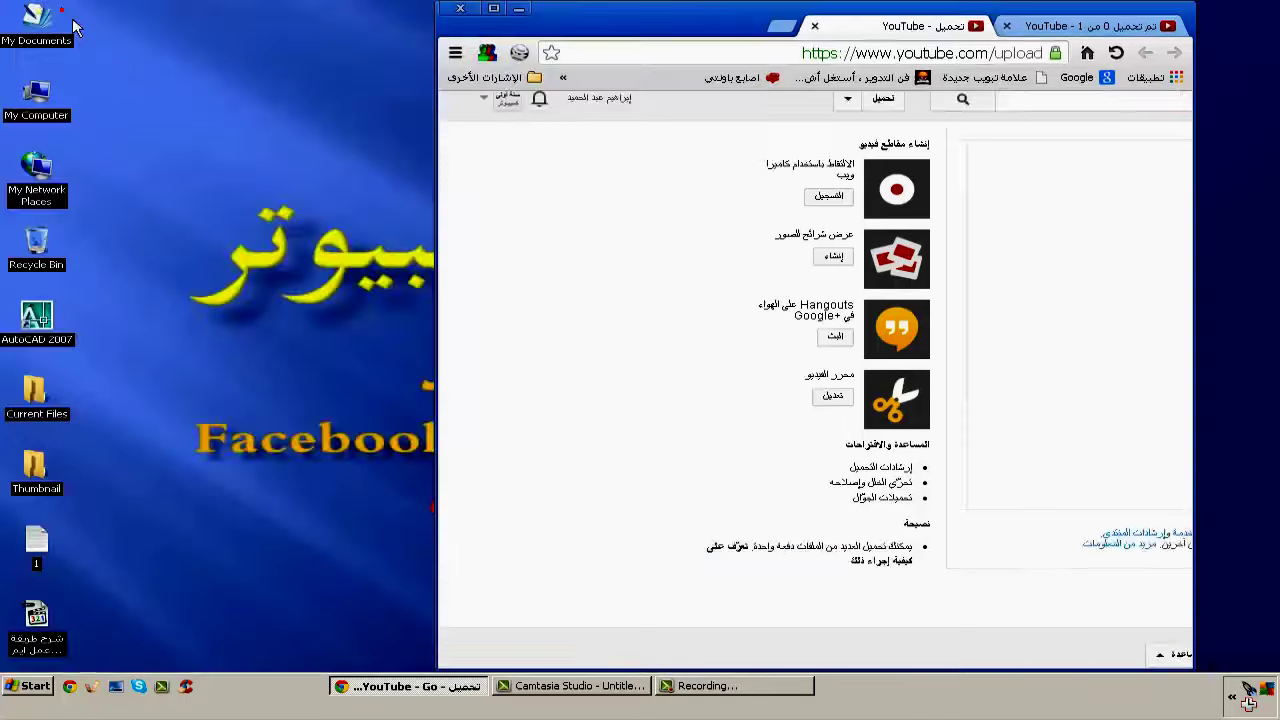
Drop the desktop video file شرح طريقة عمل ايميل على جيميل onto the second page to upload it as a scheduled video.
left_click(59, 7)
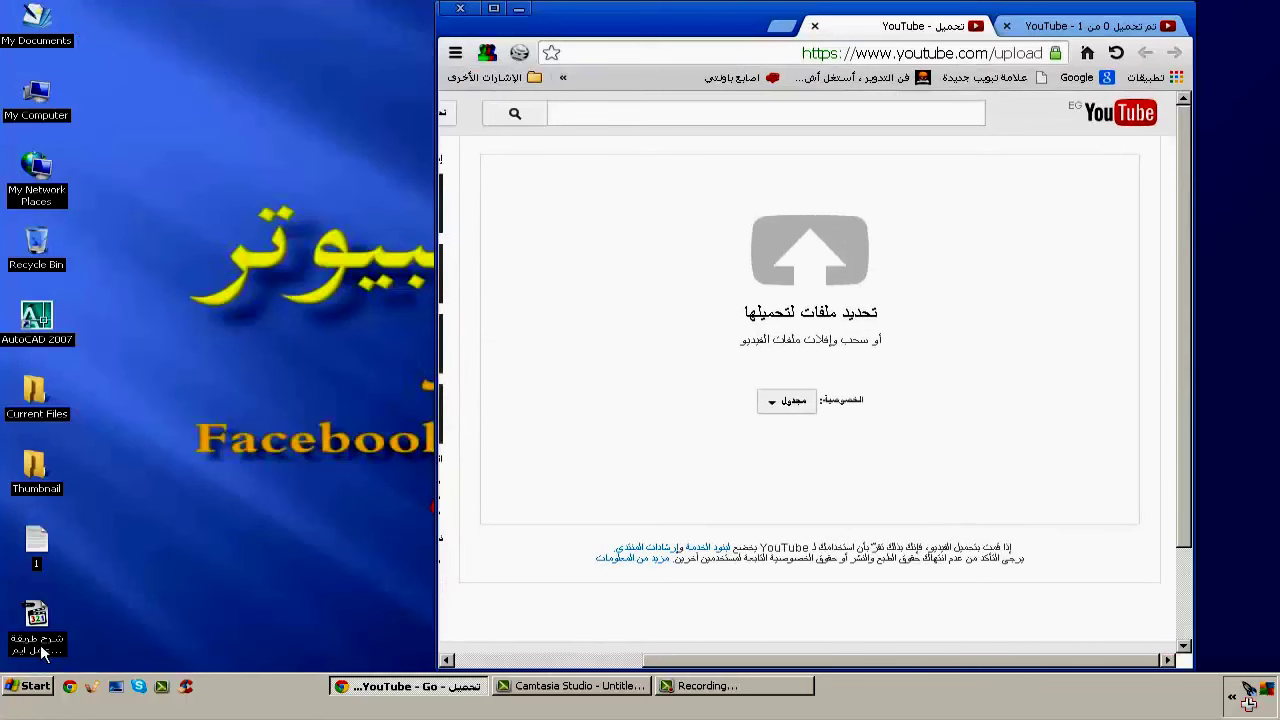
left_click_drag(42, 652, 813, 237)
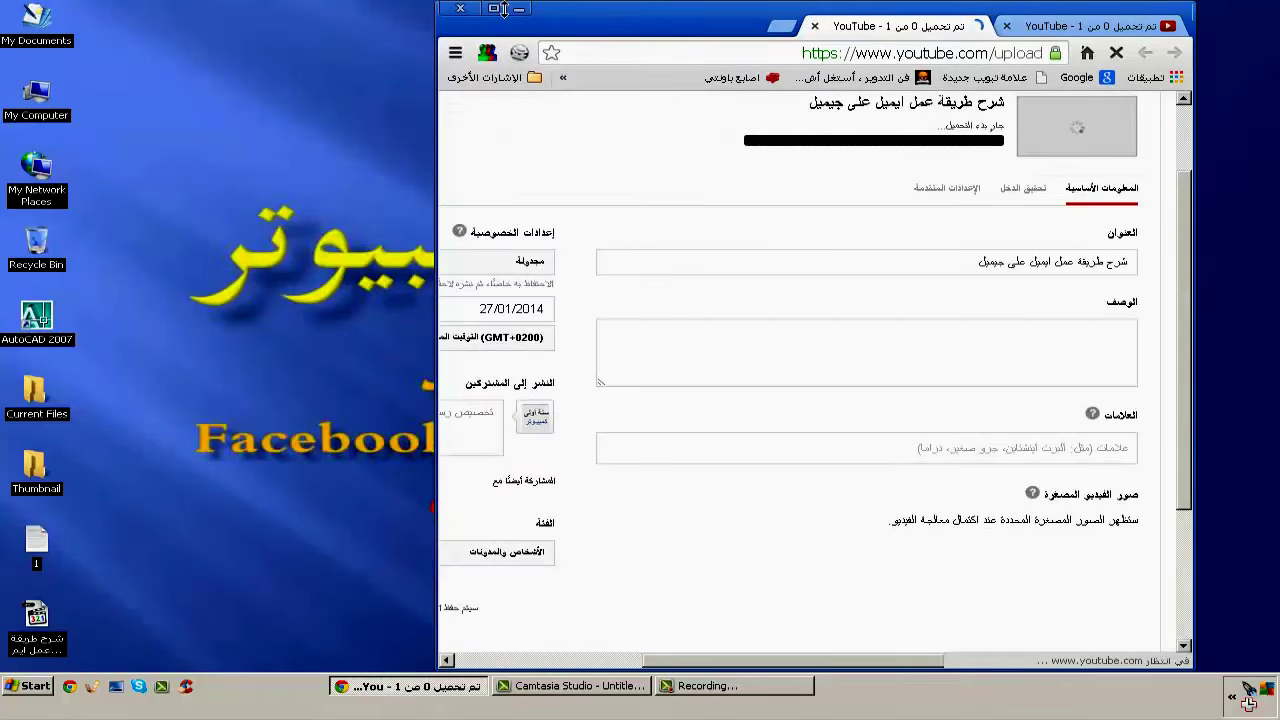
left_click(493, 8)
scroll(565, 278, "up", 2)
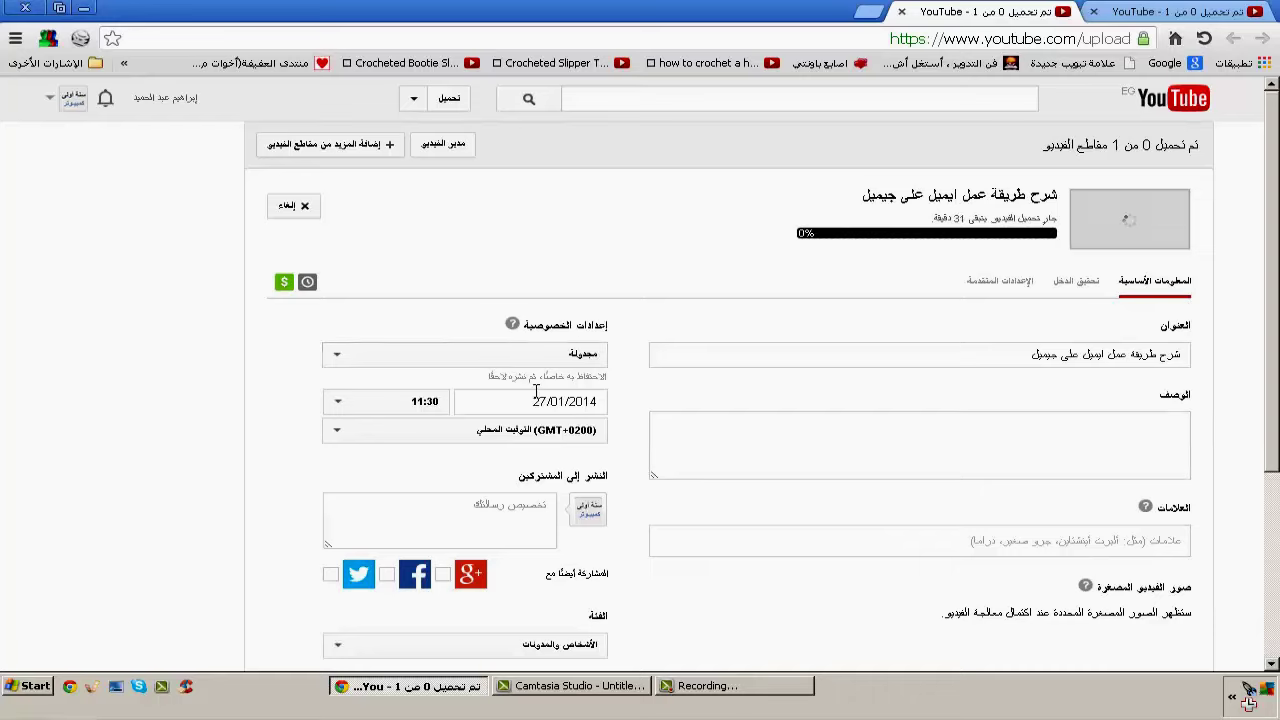
Examine the publication date calendar and the available publishing times for the scheduled video.
left_click(585, 402)
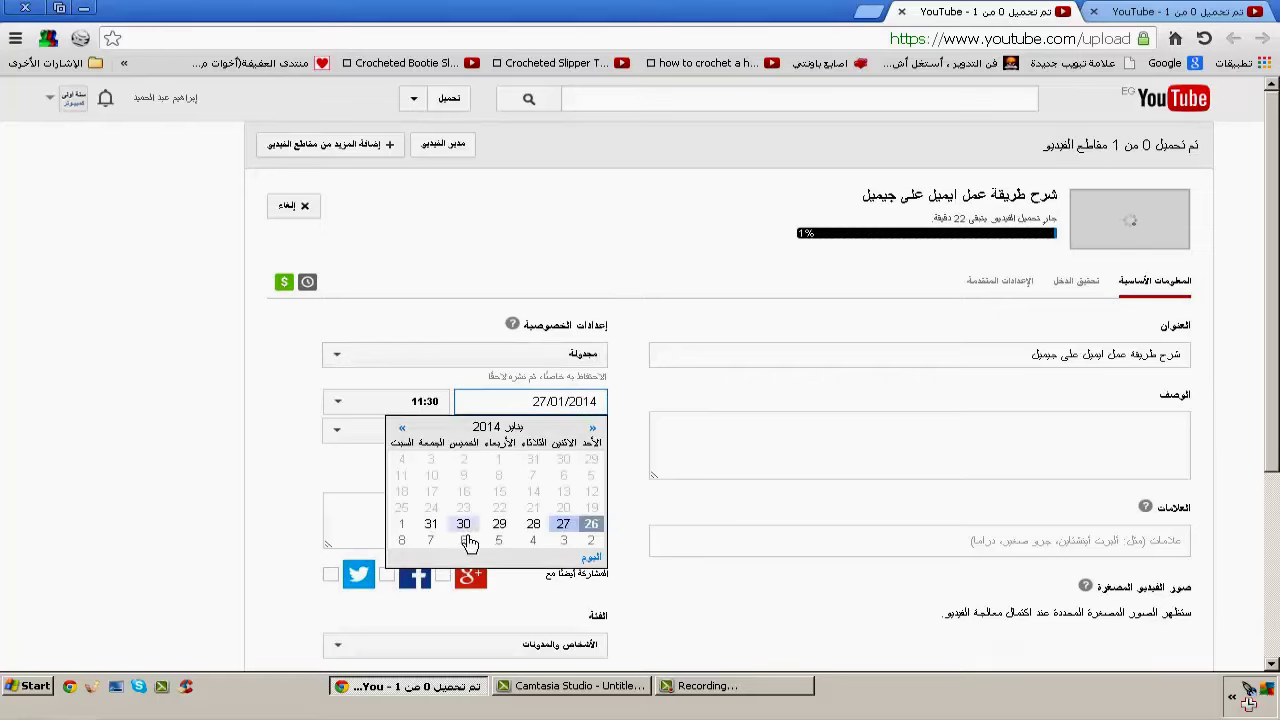
left_click(440, 316)
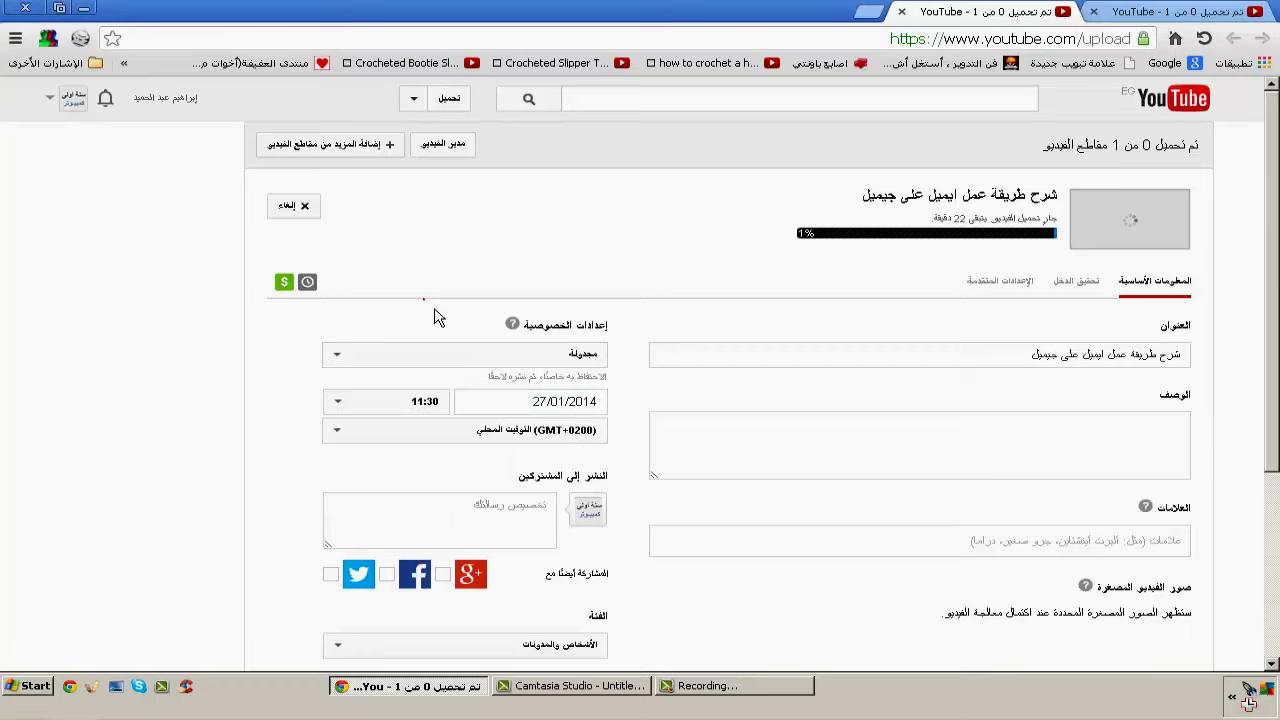
left_click(414, 412)
scroll(440, 390, "down", 8)
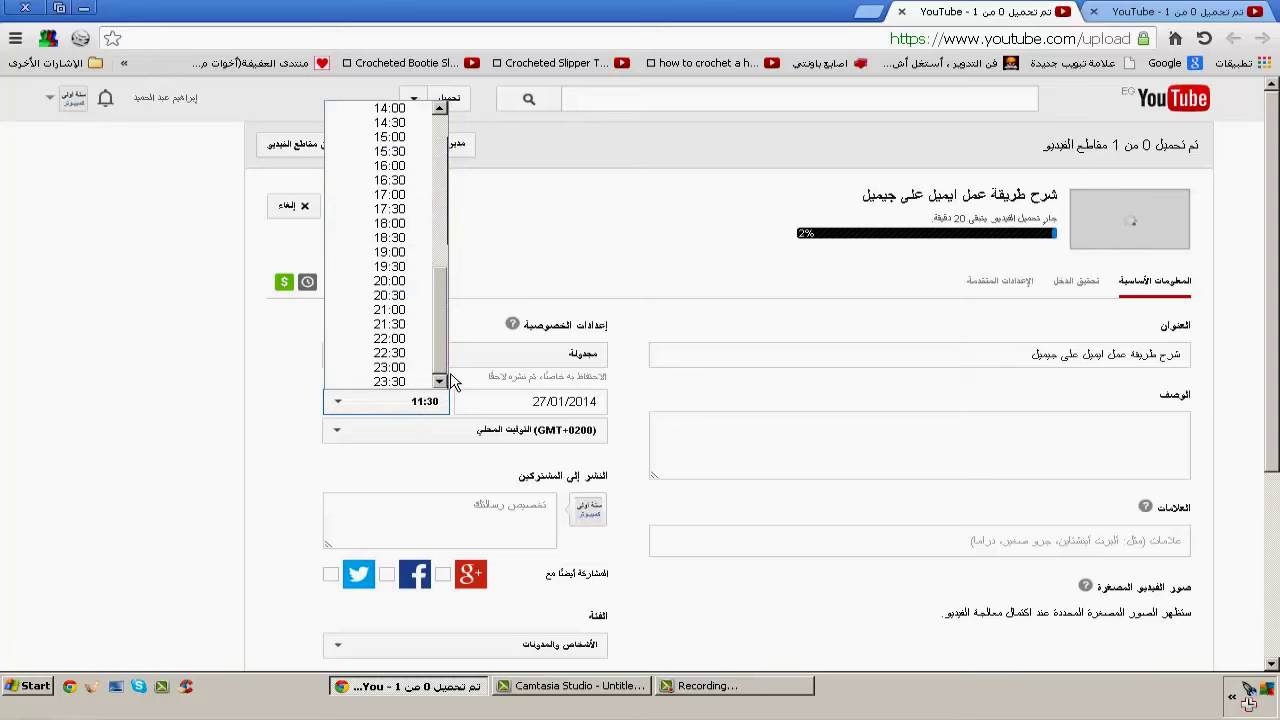
scroll(450, 300, "up", 10)
scroll(449, 309, "down", 1)
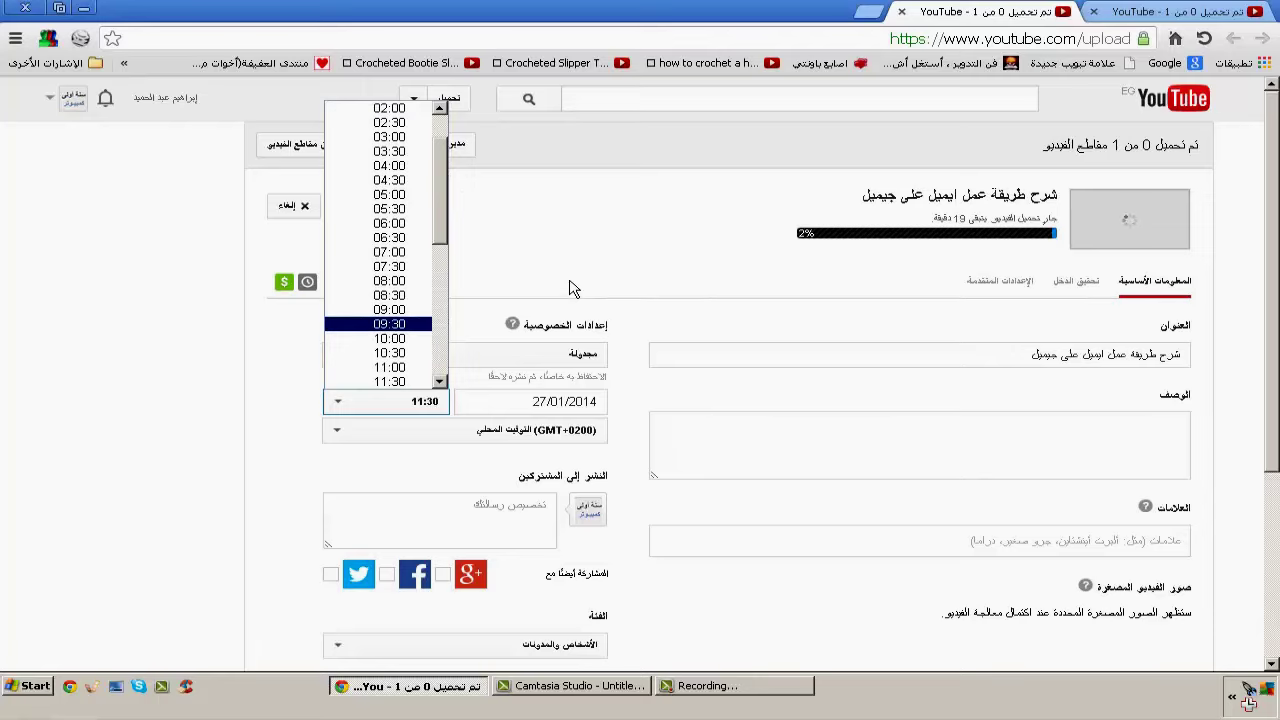
left_click(601, 404)
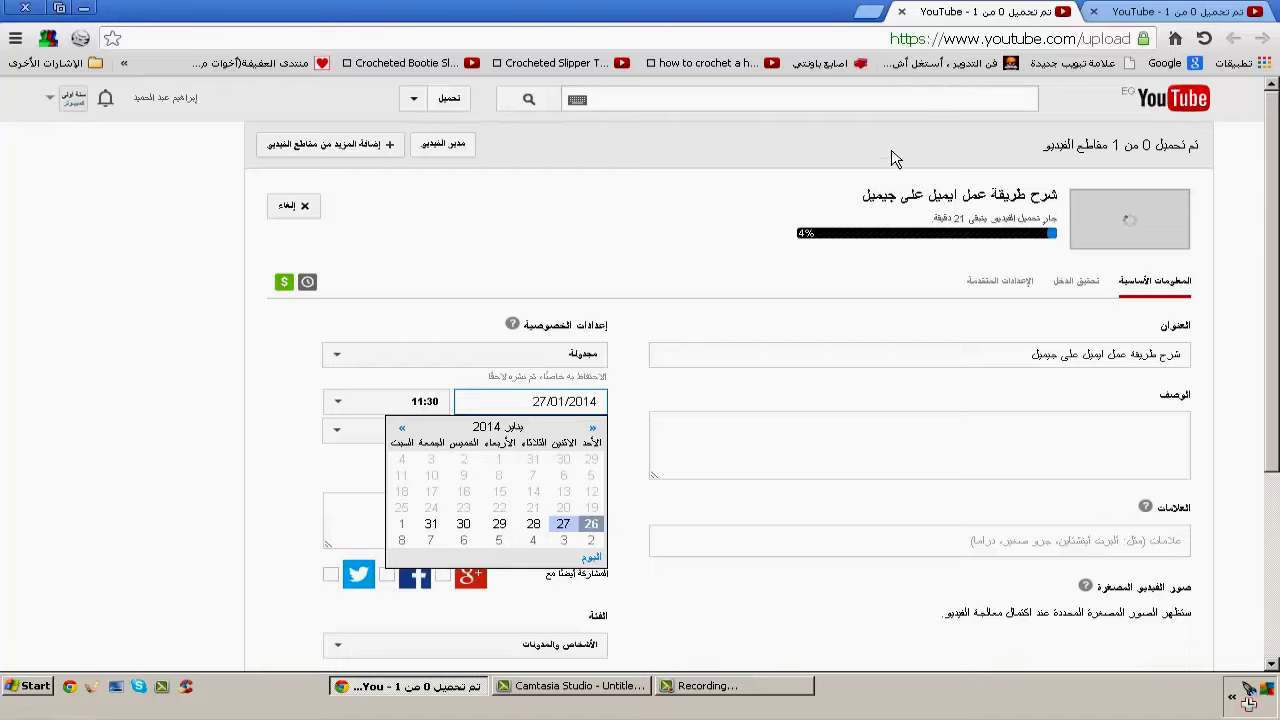
Close the scheduled video's upload tab, leave it without saving, and view the first video's privacy options.
left_click(901, 12)
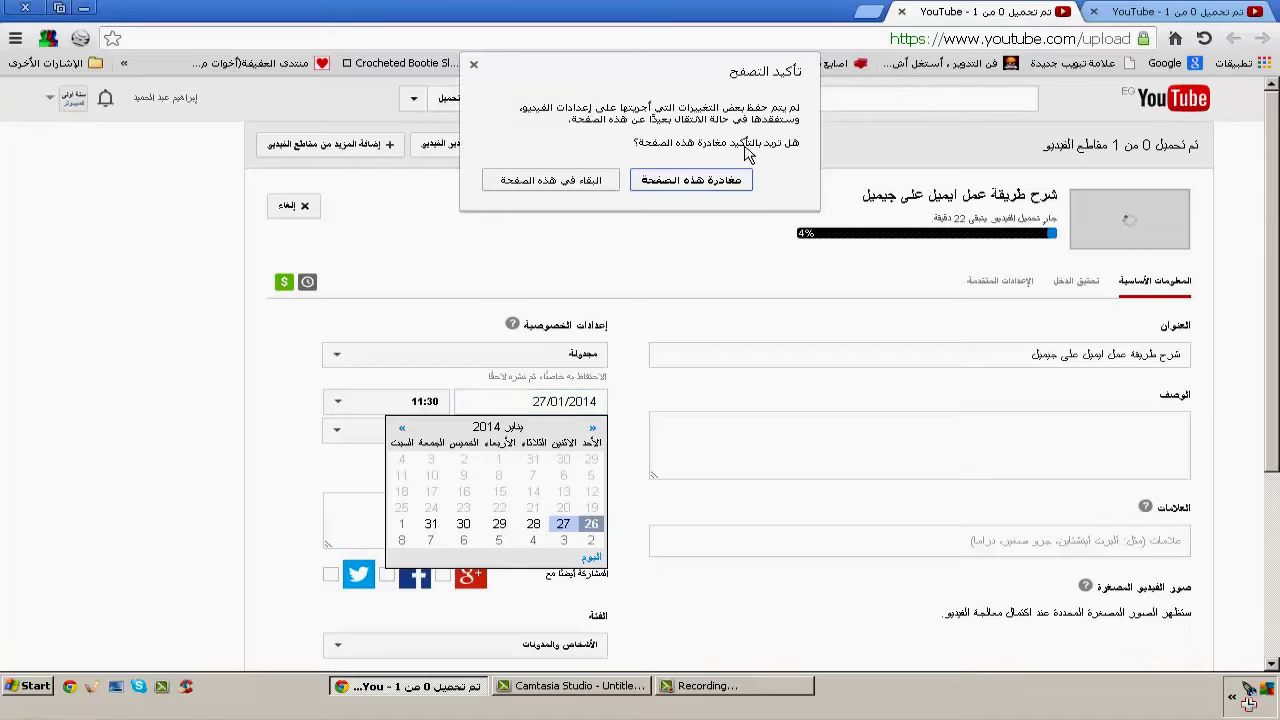
left_click(718, 182)
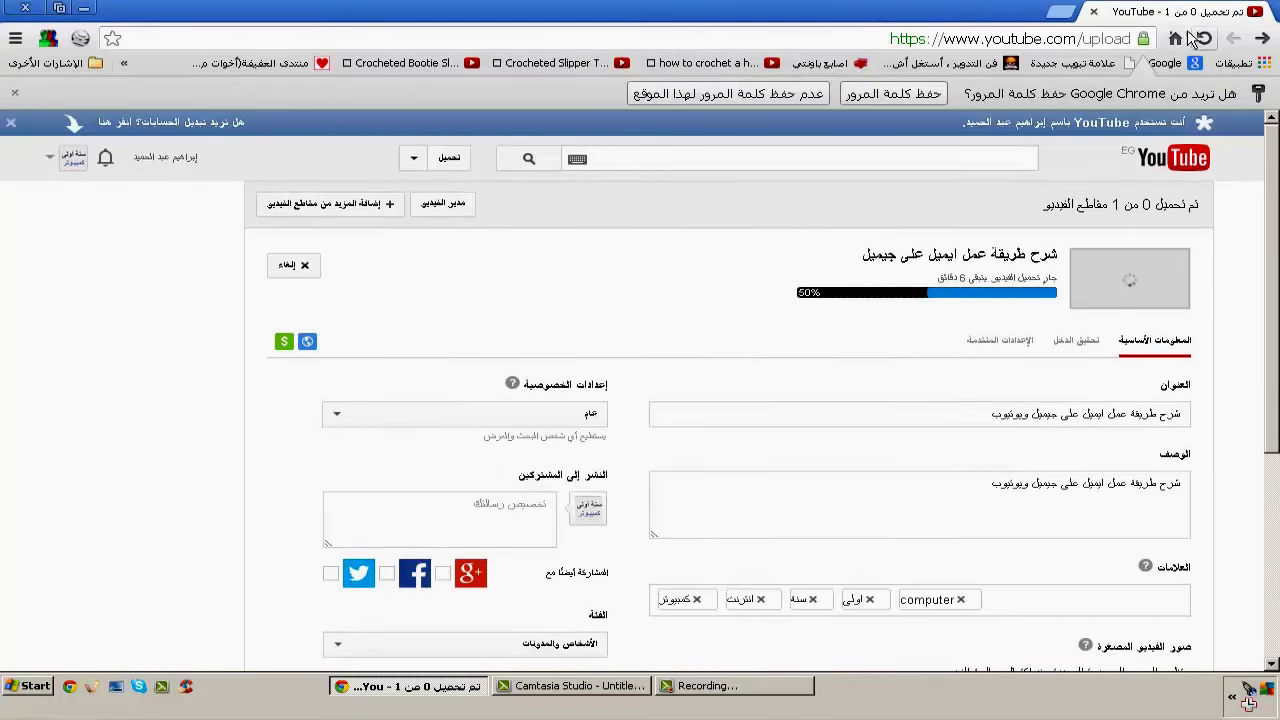
left_click(548, 414)
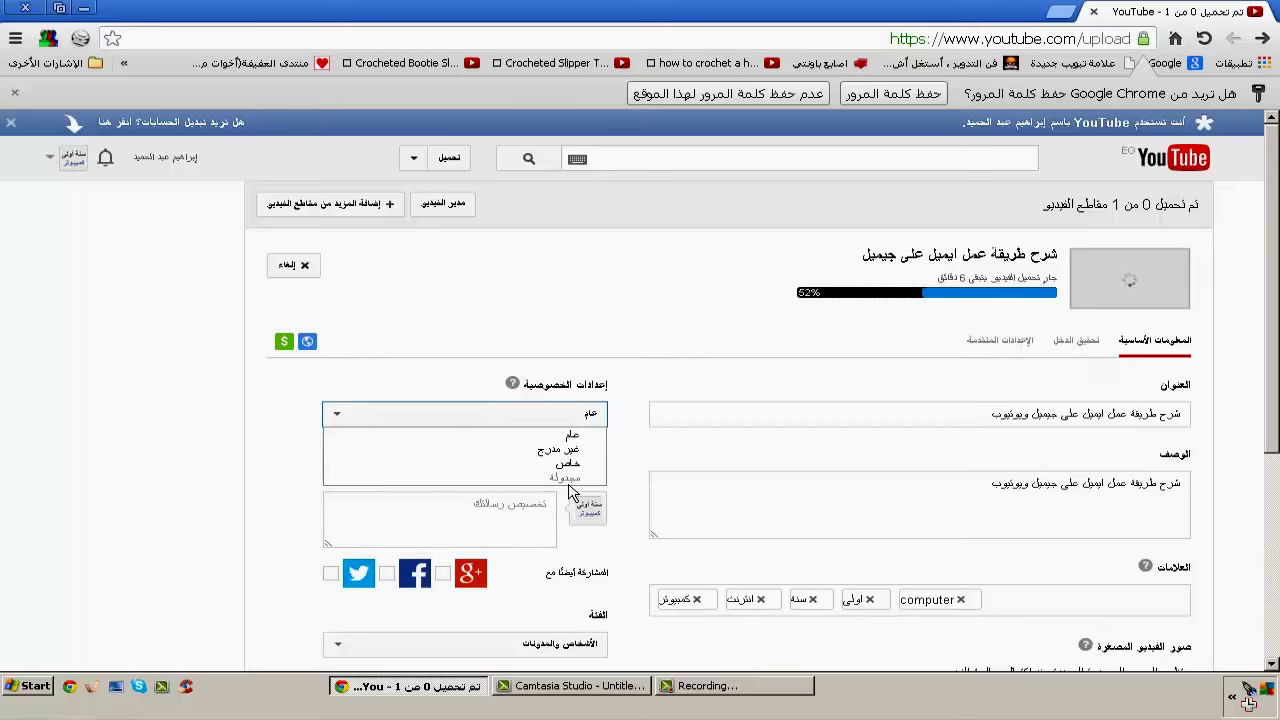
Open another upload page in a new tab and compare its privacy setting with the first video's privacy options.
middle_click(449, 162)
left_click(937, 15)
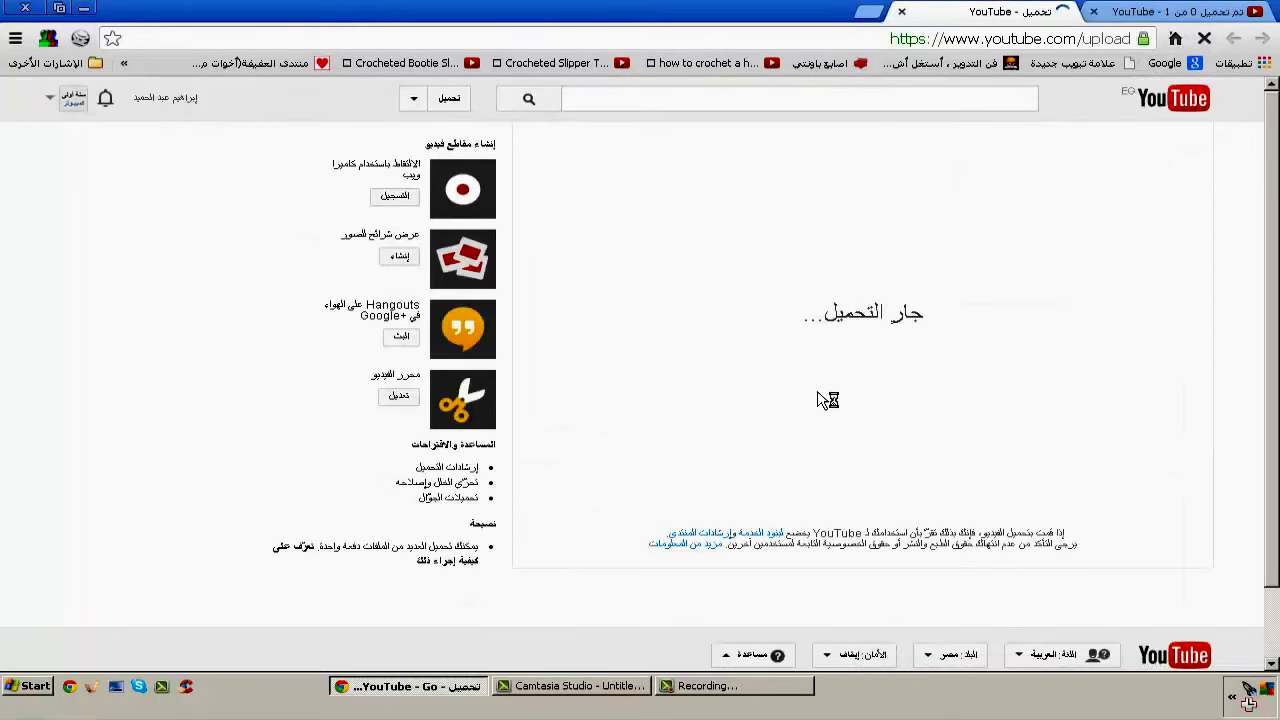
left_click(838, 398)
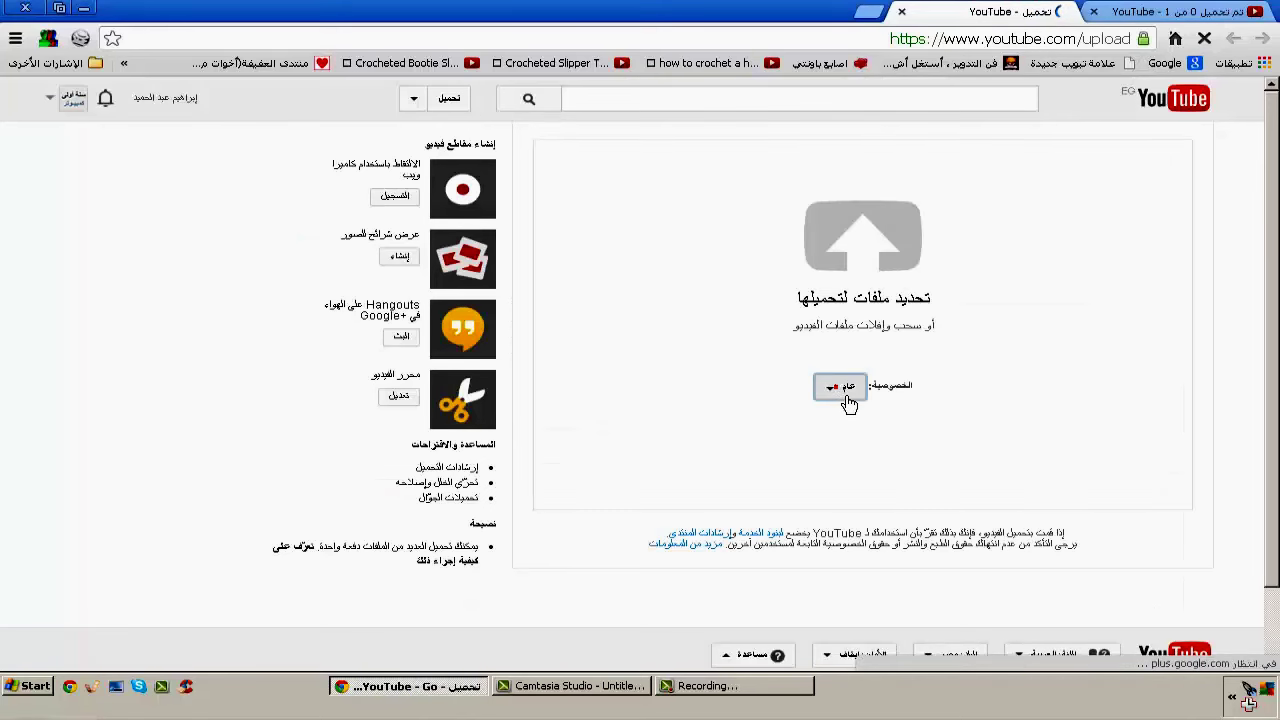
left_click(1230, 14)
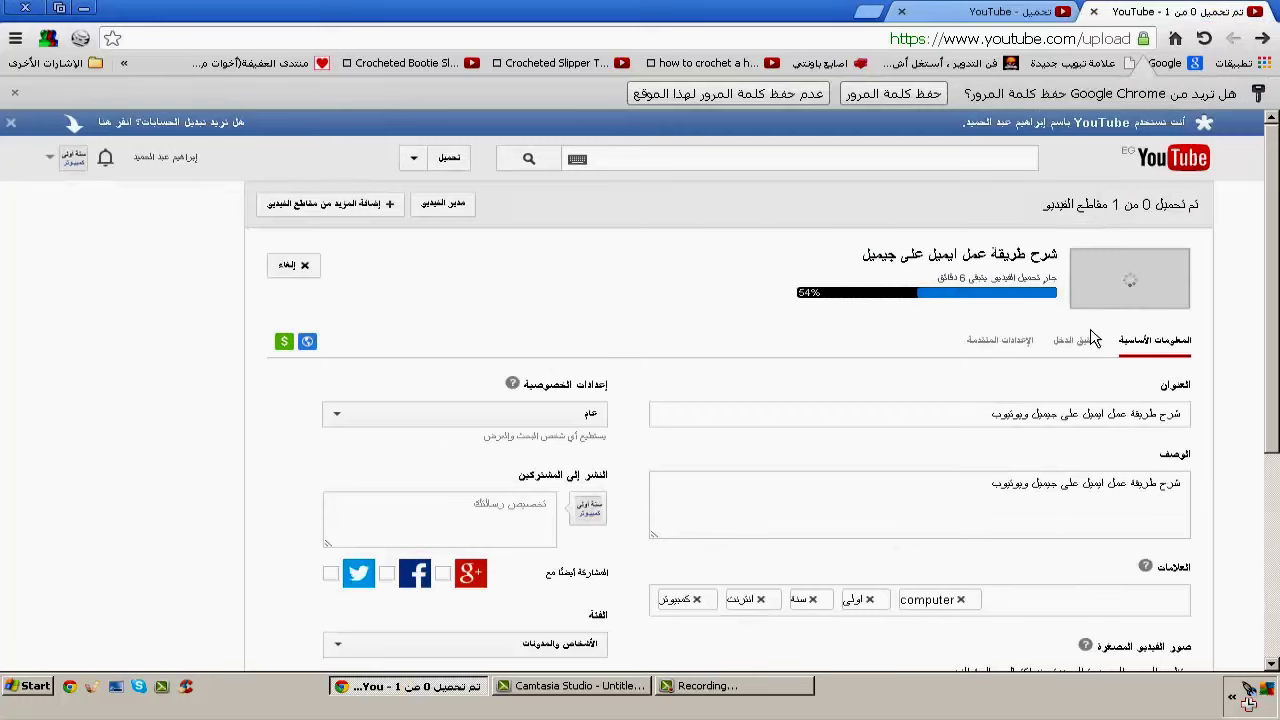
left_click(510, 422)
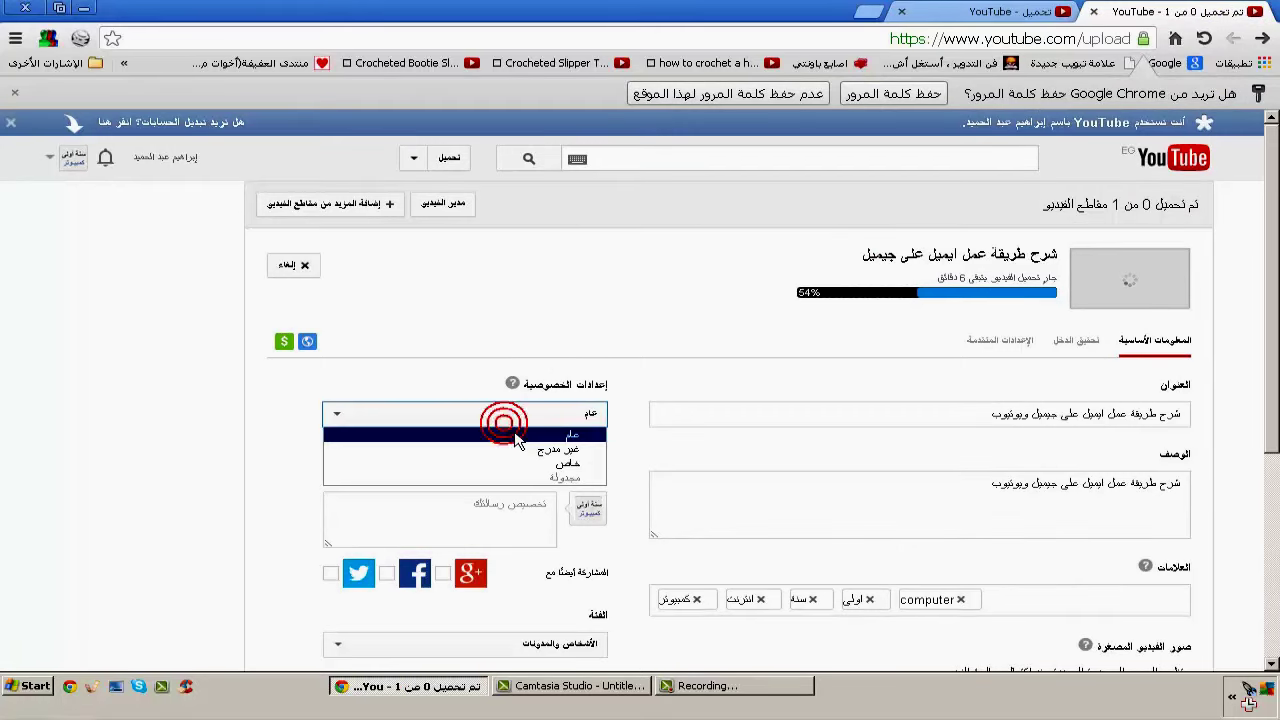
left_click(606, 357)
Examine the subscriber message field and the category choices in the first video's basic information.
scroll(612, 375, "down", 3)
scroll(615, 381, "up", 1)
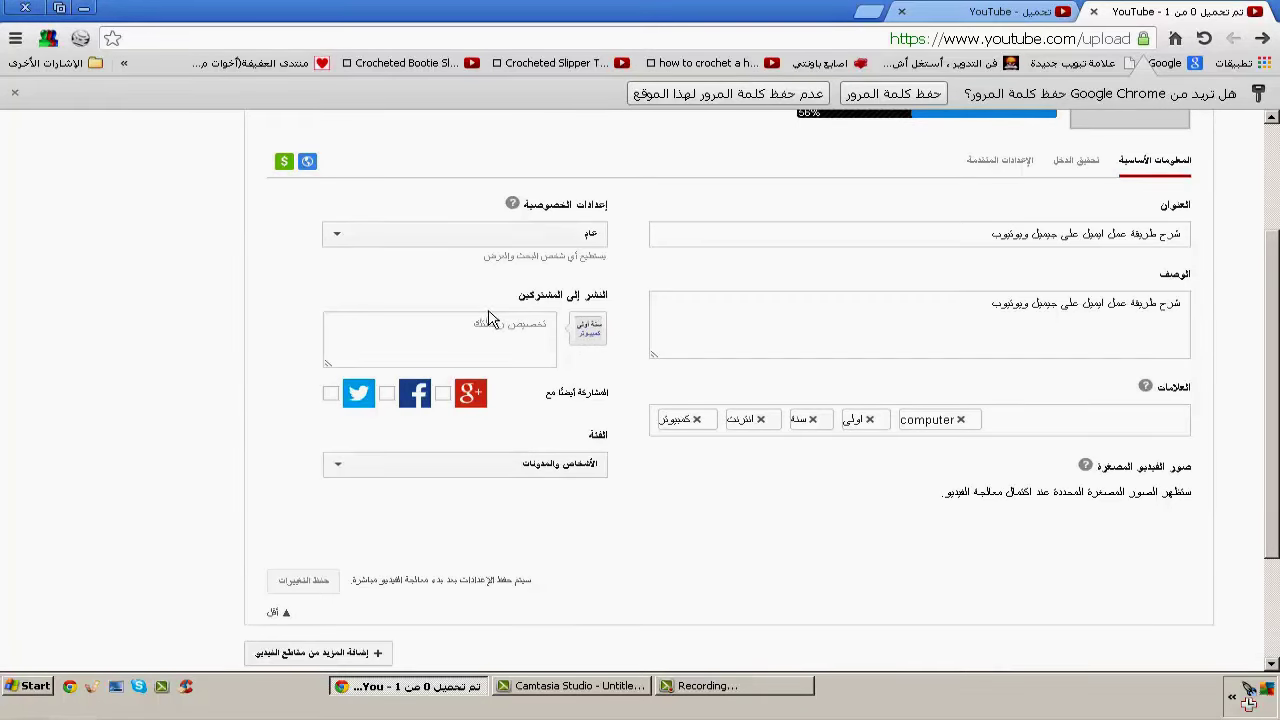
left_click_drag(528, 302, 518, 326)
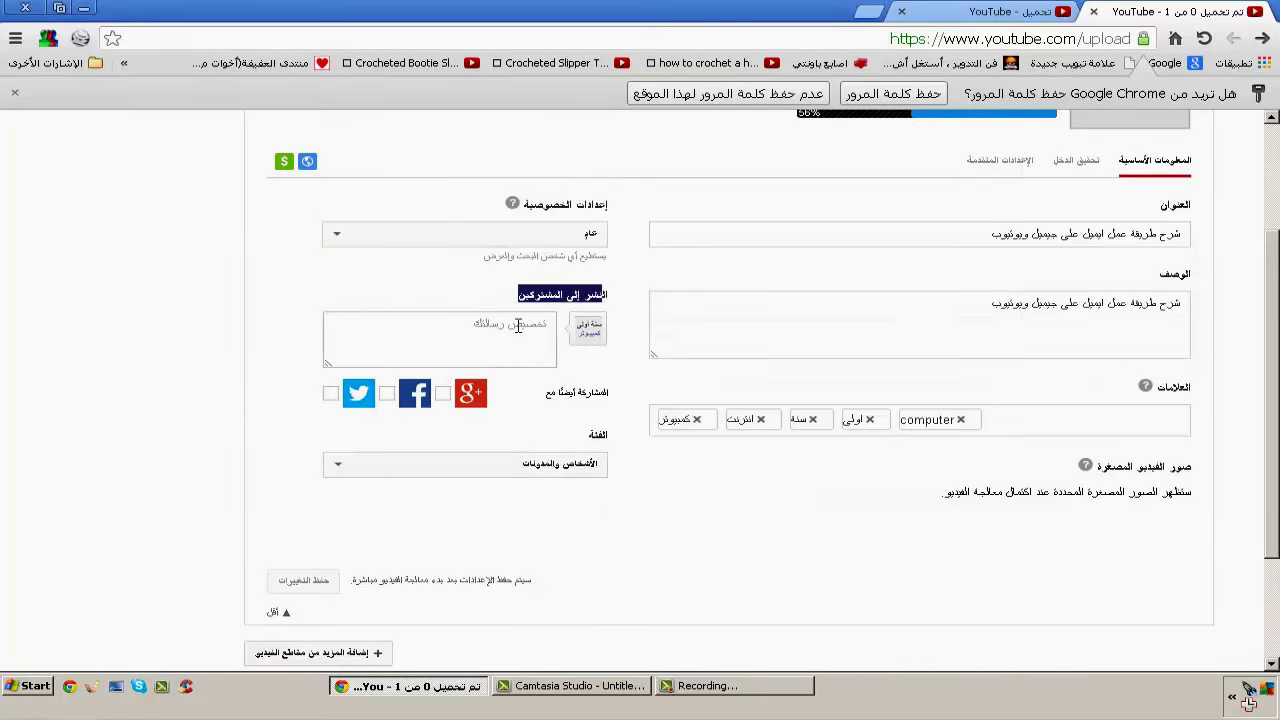
left_click(480, 348)
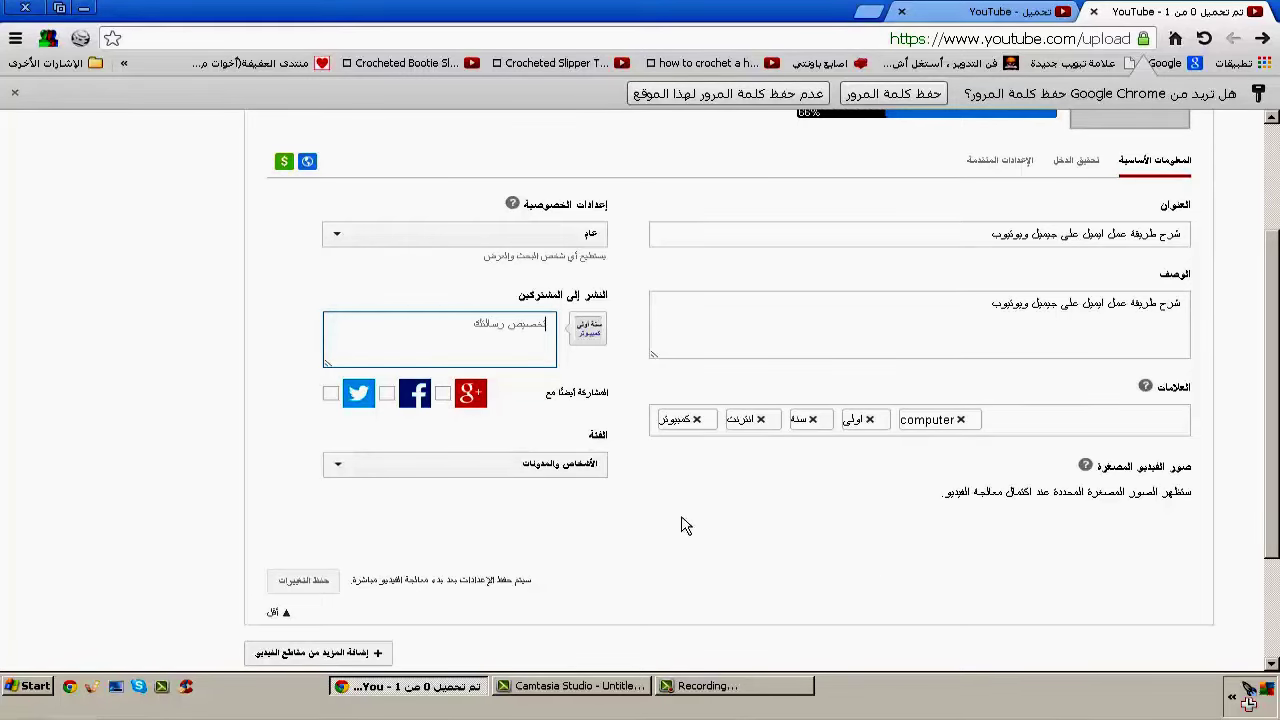
left_click(595, 487)
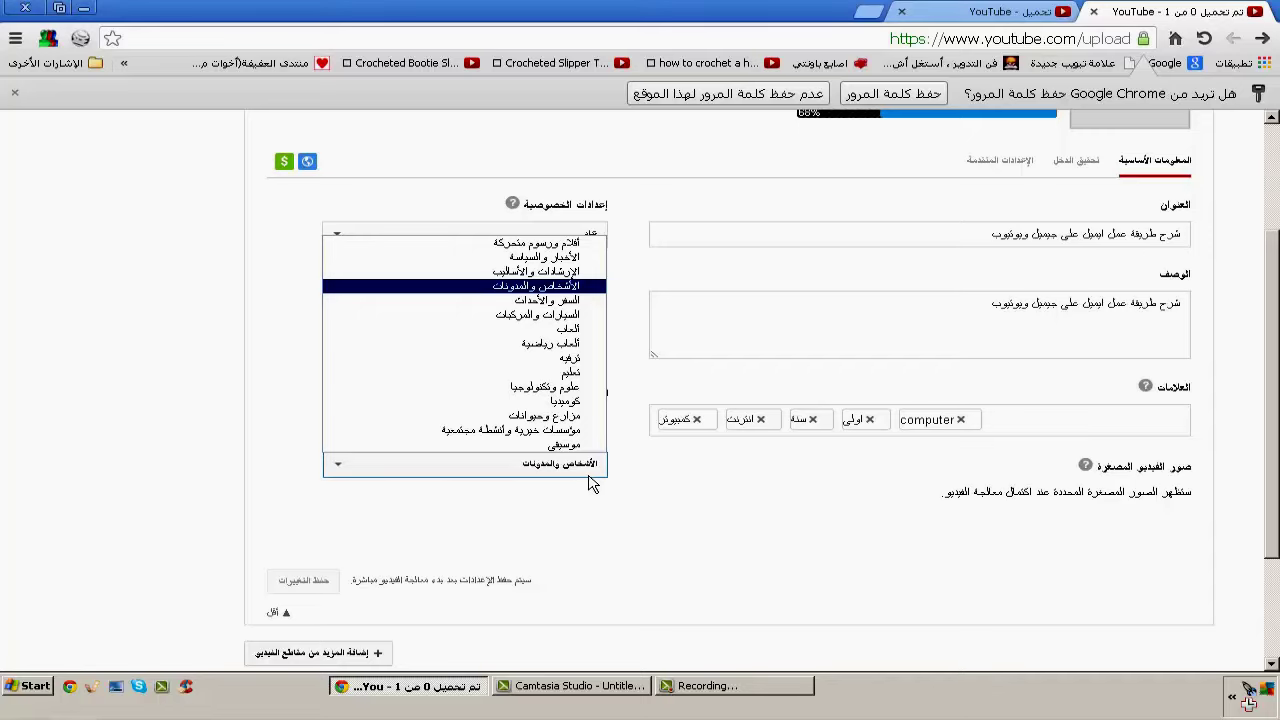
left_click(688, 517)
scroll(735, 607, "up", 3)
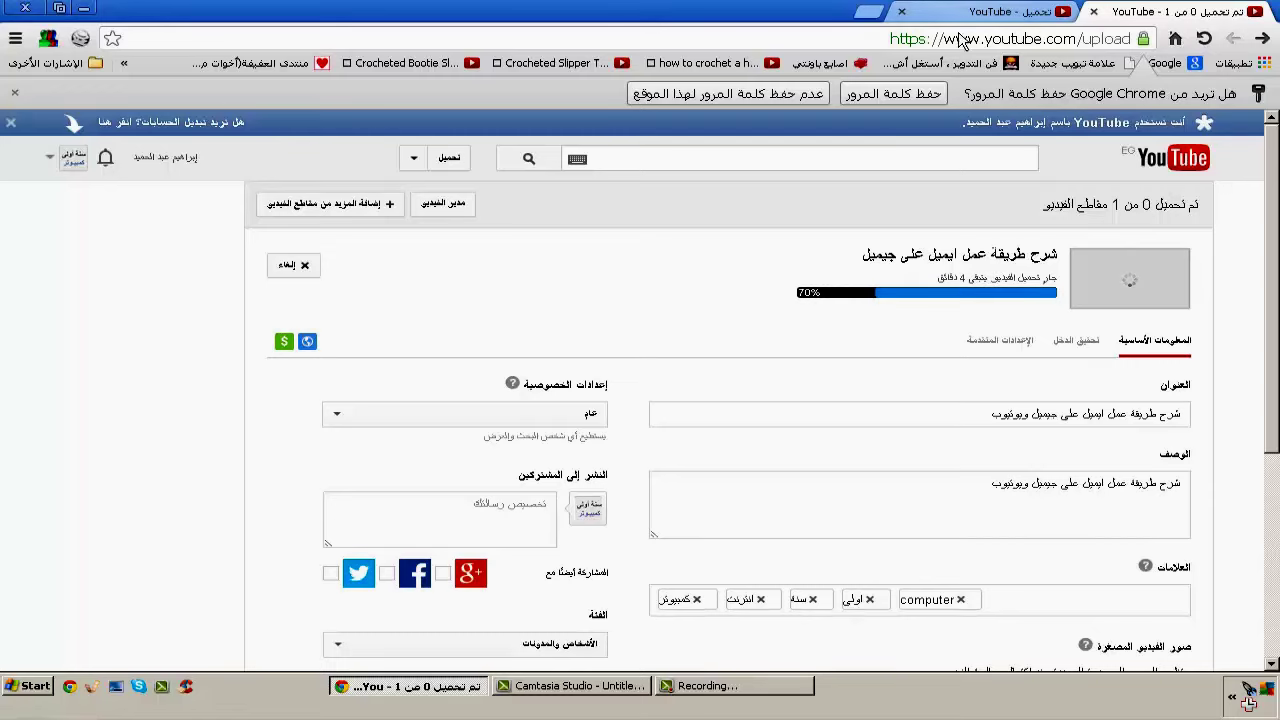
scroll(995, 268, "down", 1)
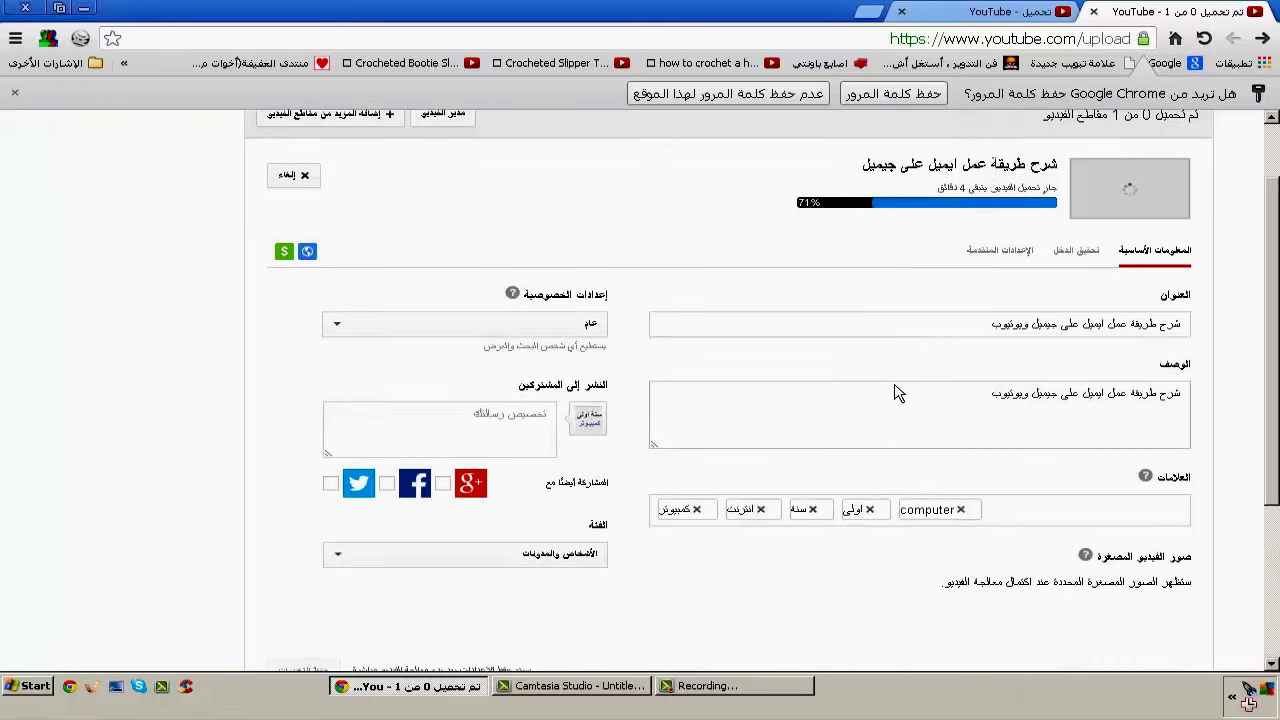
scroll(980, 350, "up", 1)
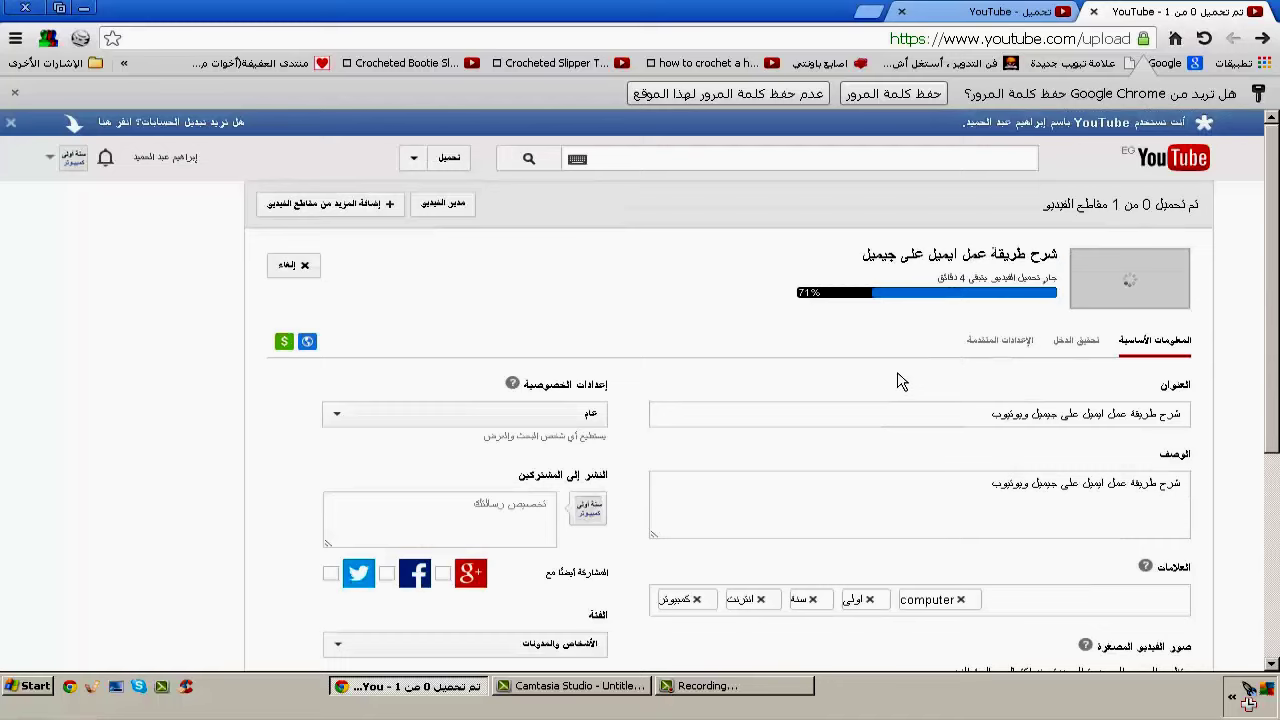
Open the file picker for adding more videos to the upload and cancel it.
left_click(354, 215)
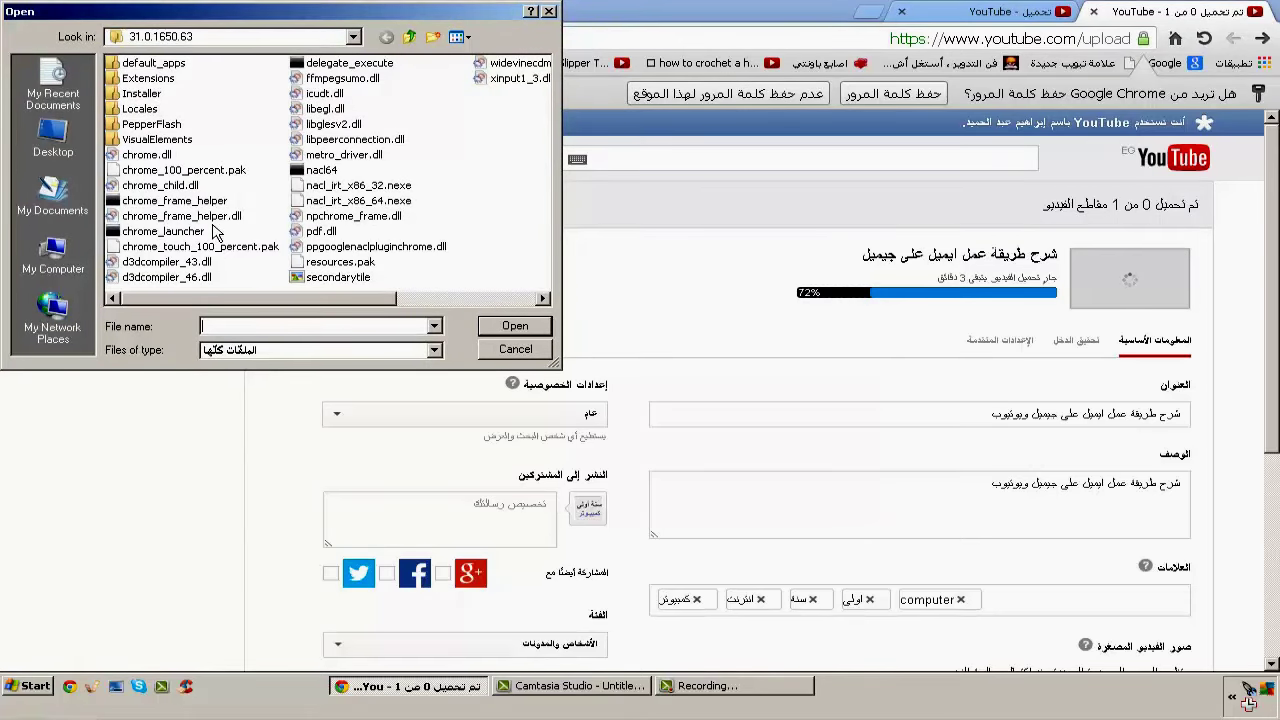
key("Escape")
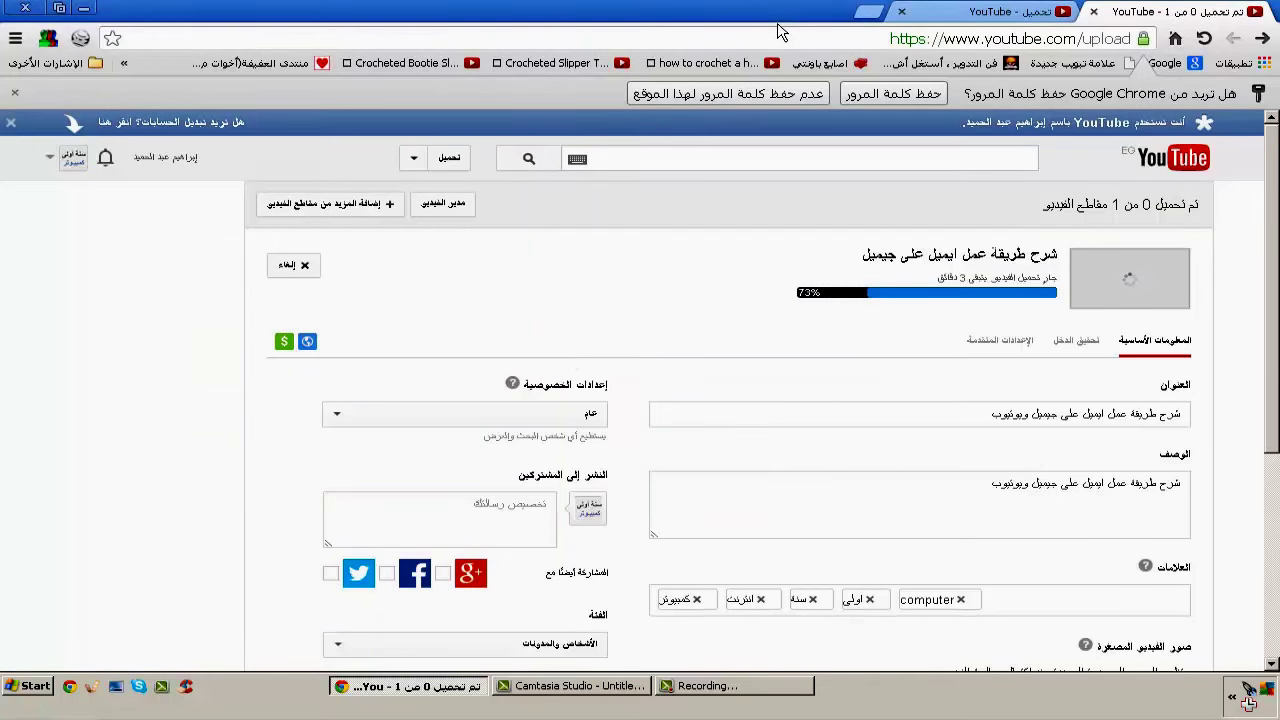
Try dragging all desktop files over the blank upload page, and arrange the desktop icons by name.
left_click(59, 7)
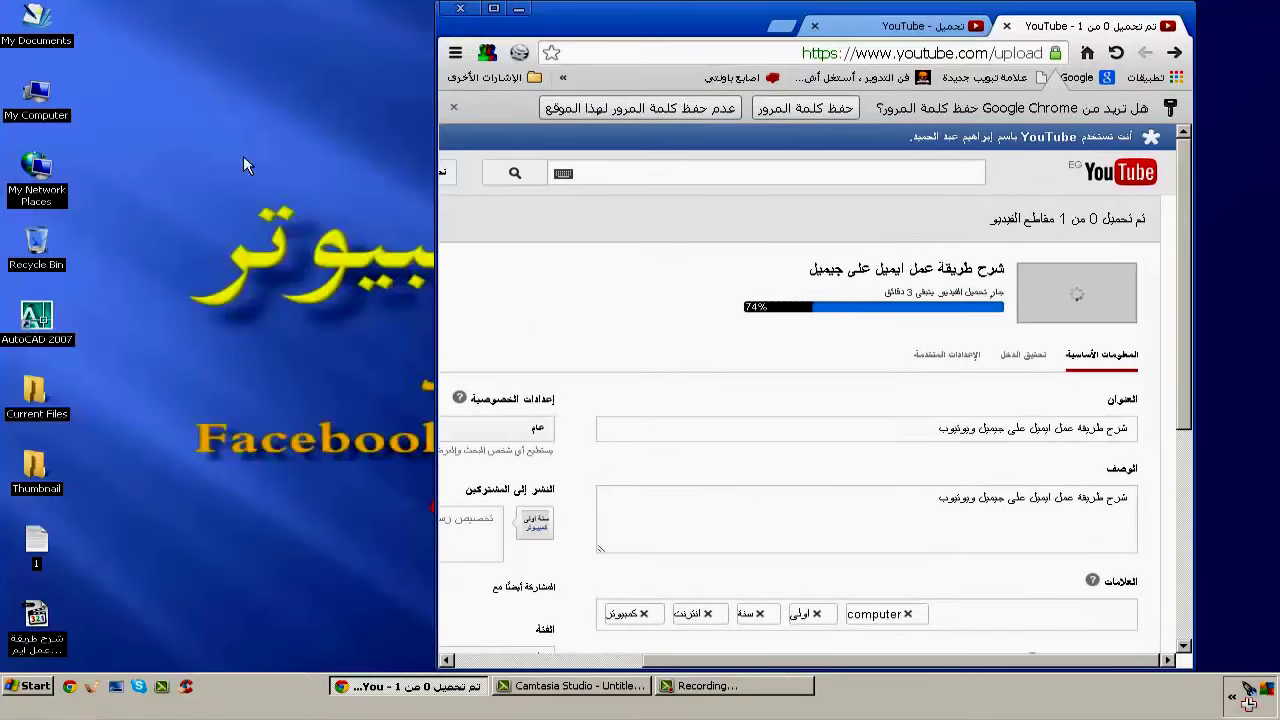
left_click(145, 18)
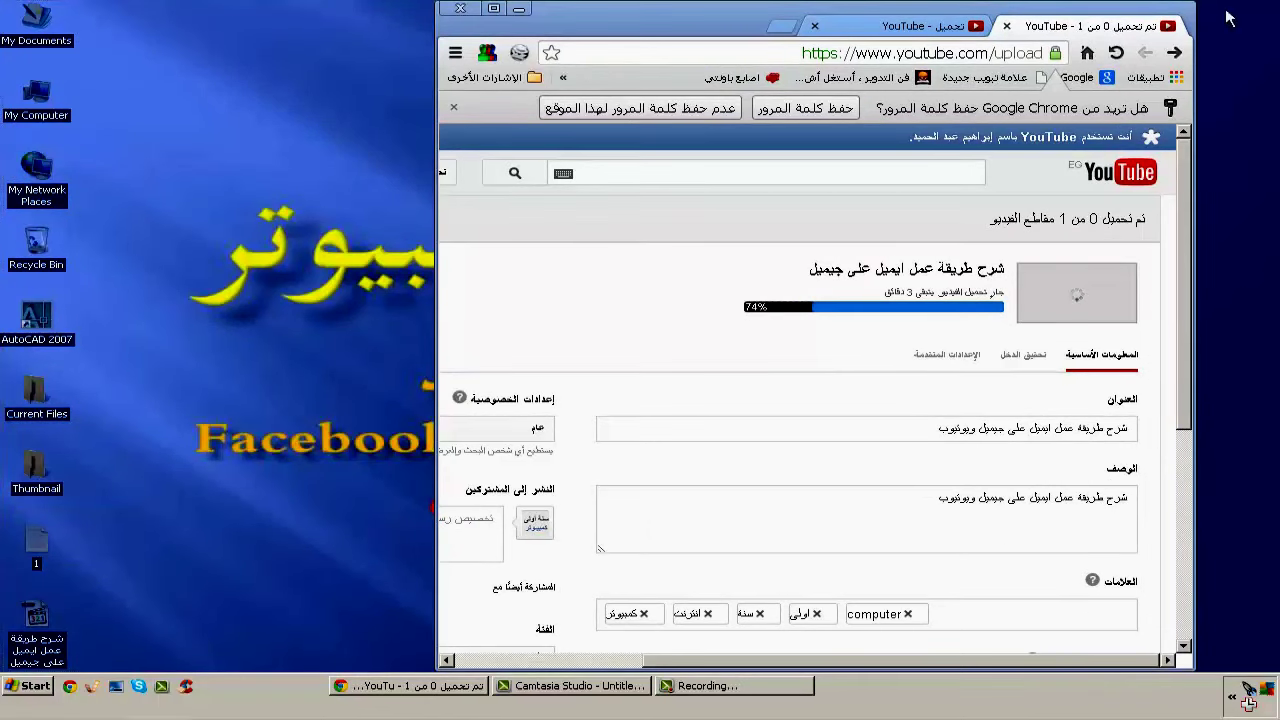
left_click(936, 26)
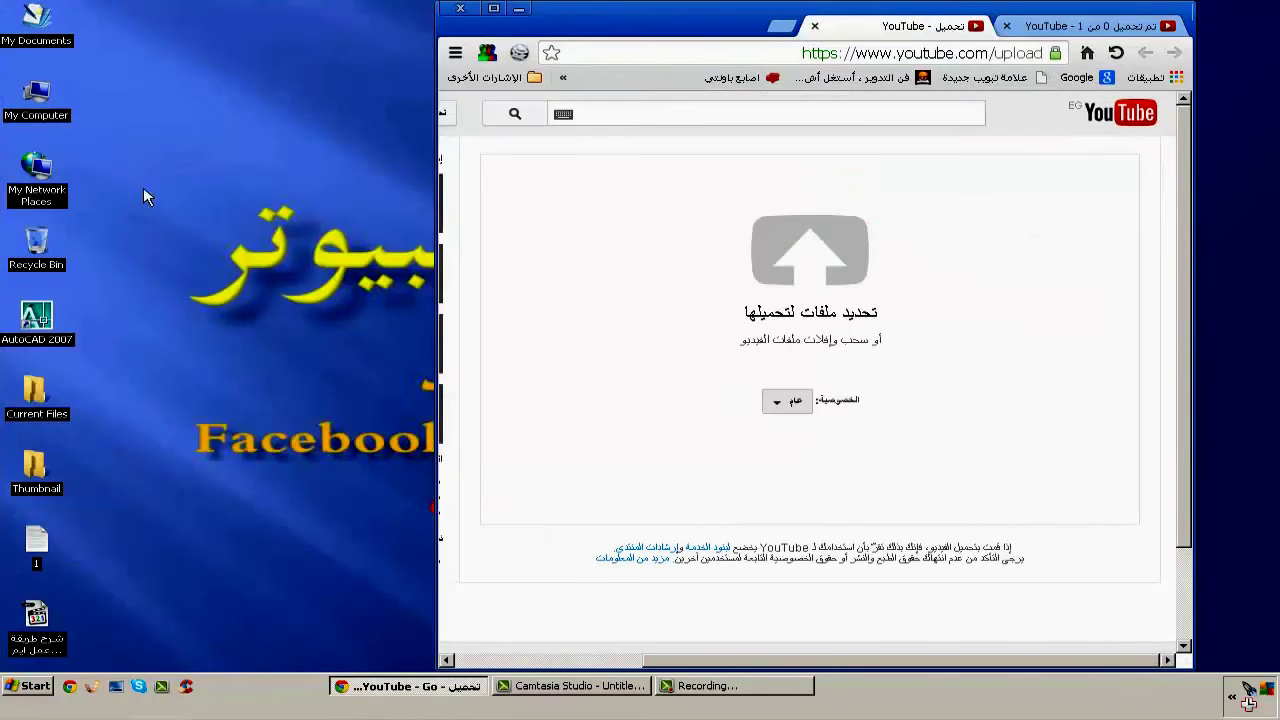
left_click(226, 18)
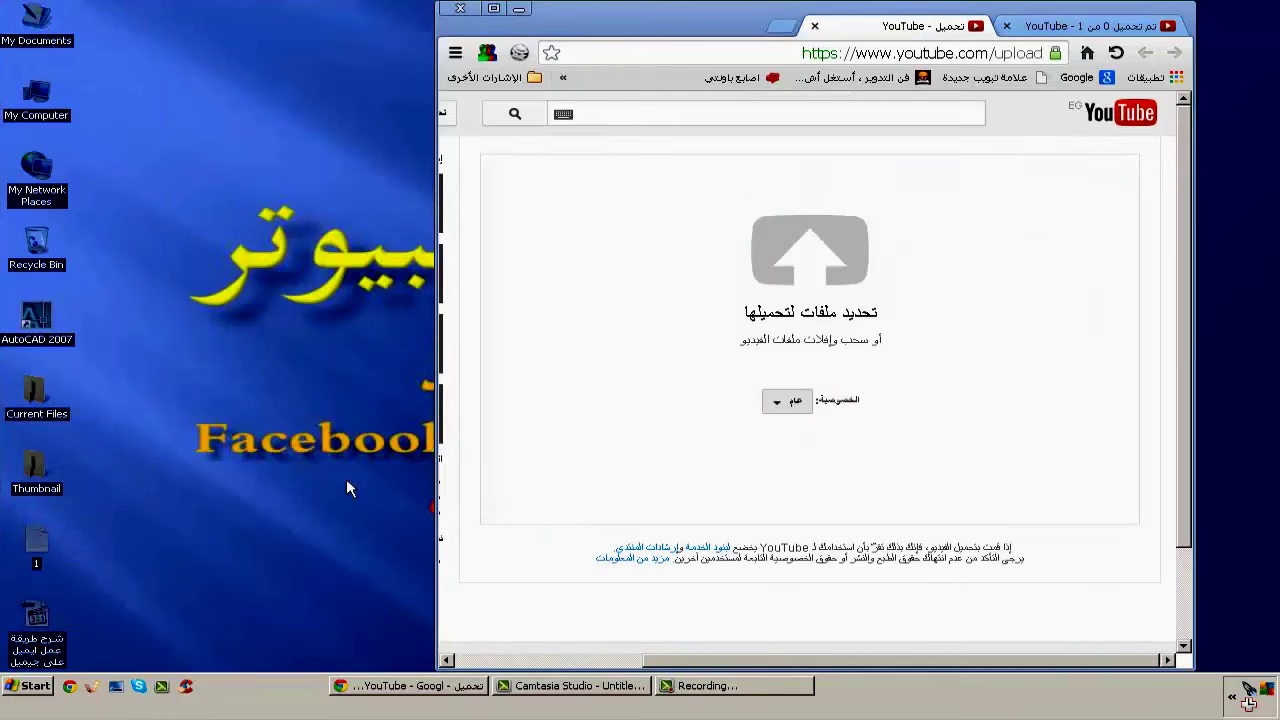
left_click_drag(62, 410, 786, 313)
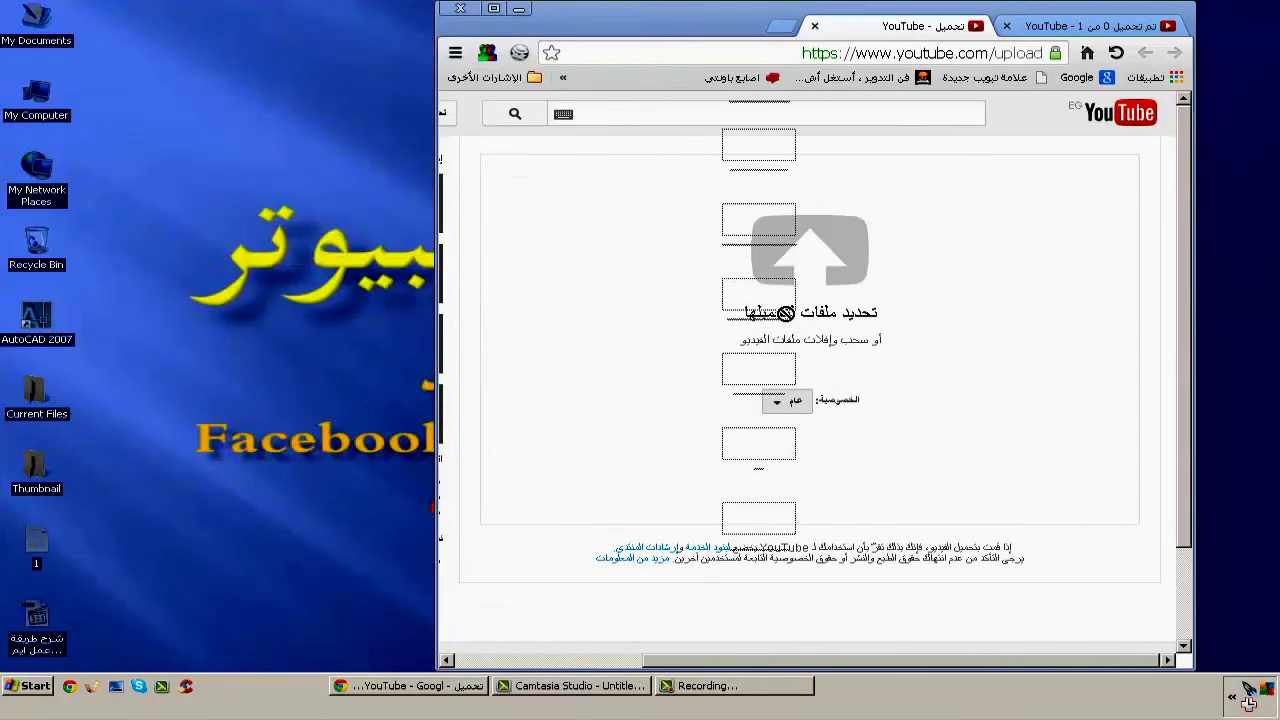
left_click_drag(786, 313, 212, 362)
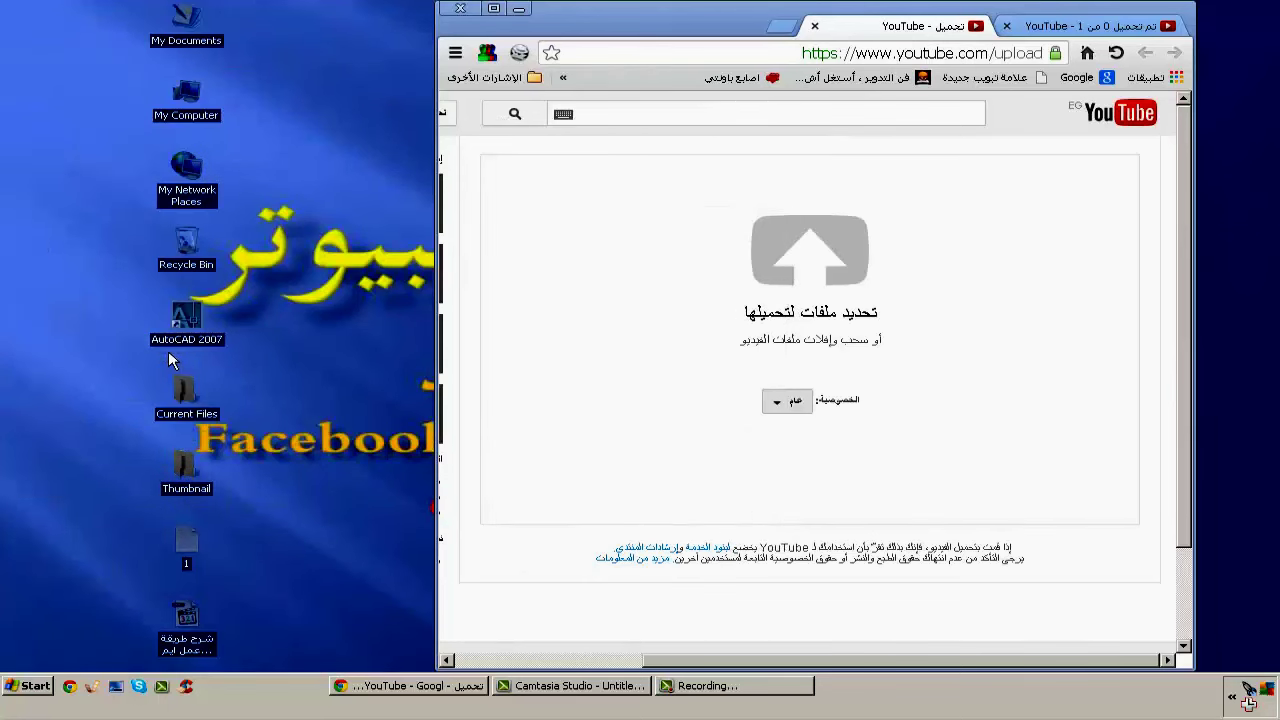
right_click(316, 239)
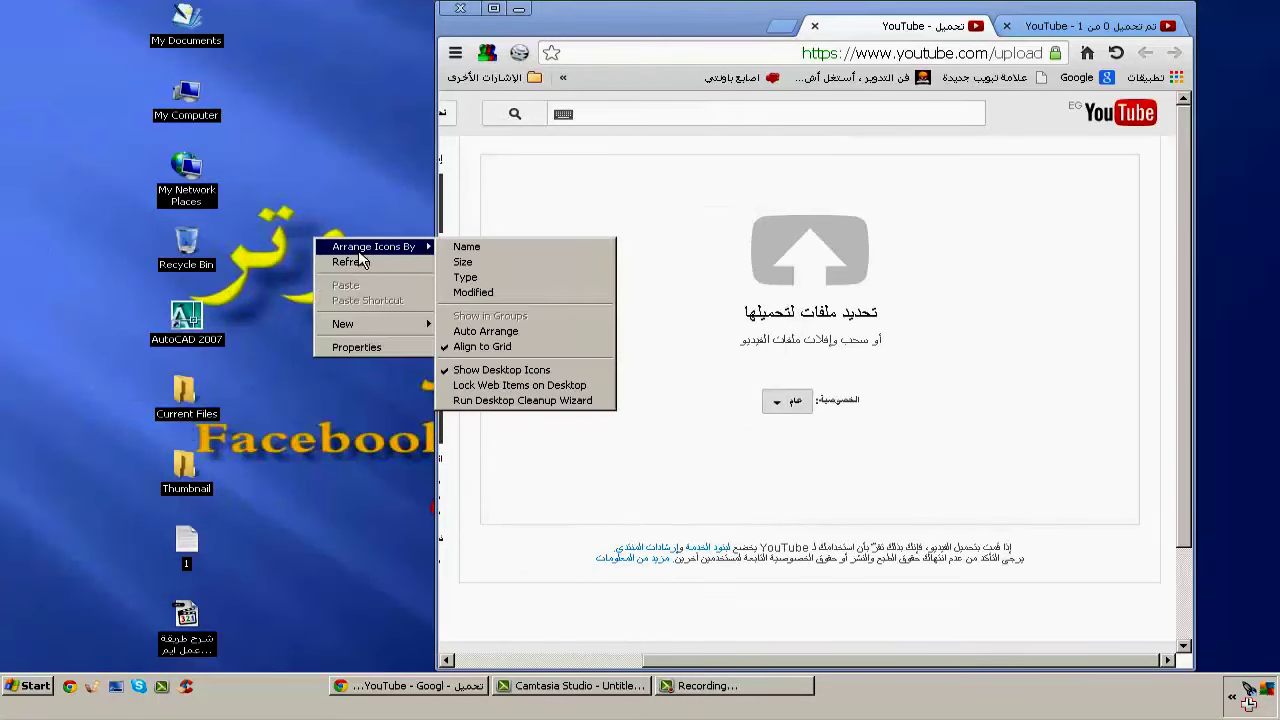
left_click(462, 247)
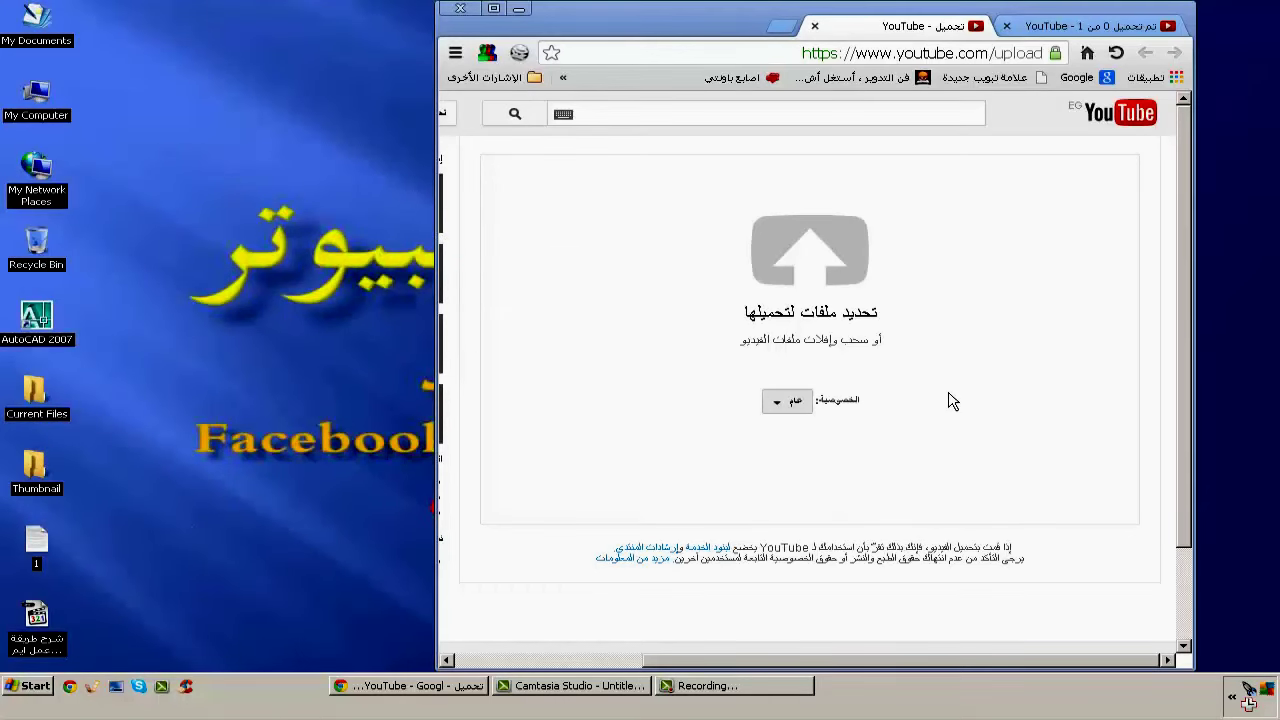
Maximize the browser window and compare the first video's ongoing upload with the blank upload page.
left_click(1050, 35)
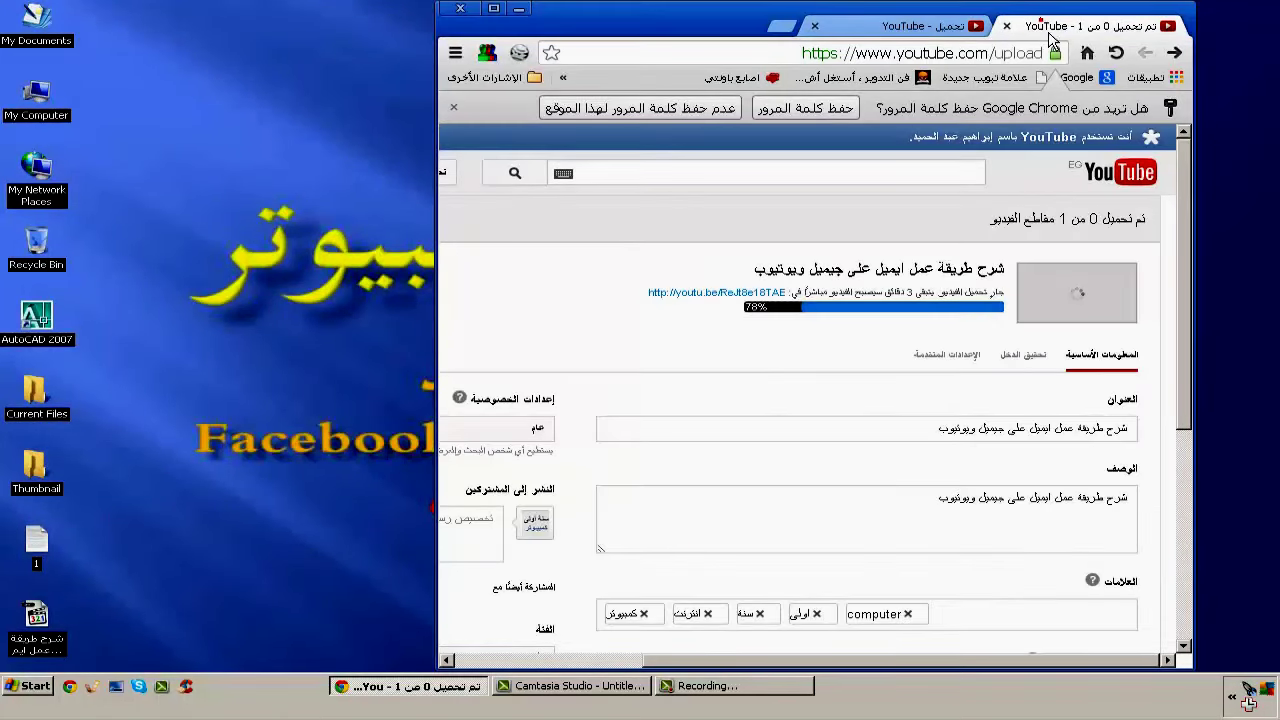
double_click(754, 32)
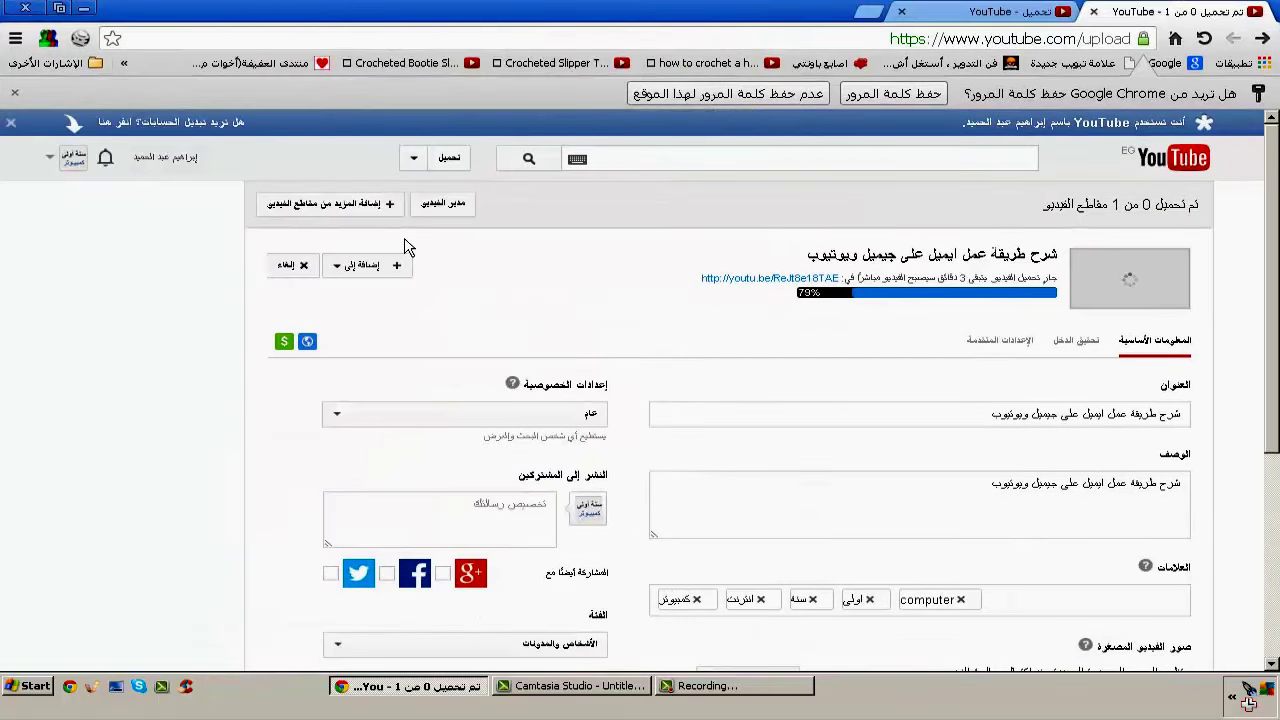
left_click(1065, 14)
left_click(1052, 378)
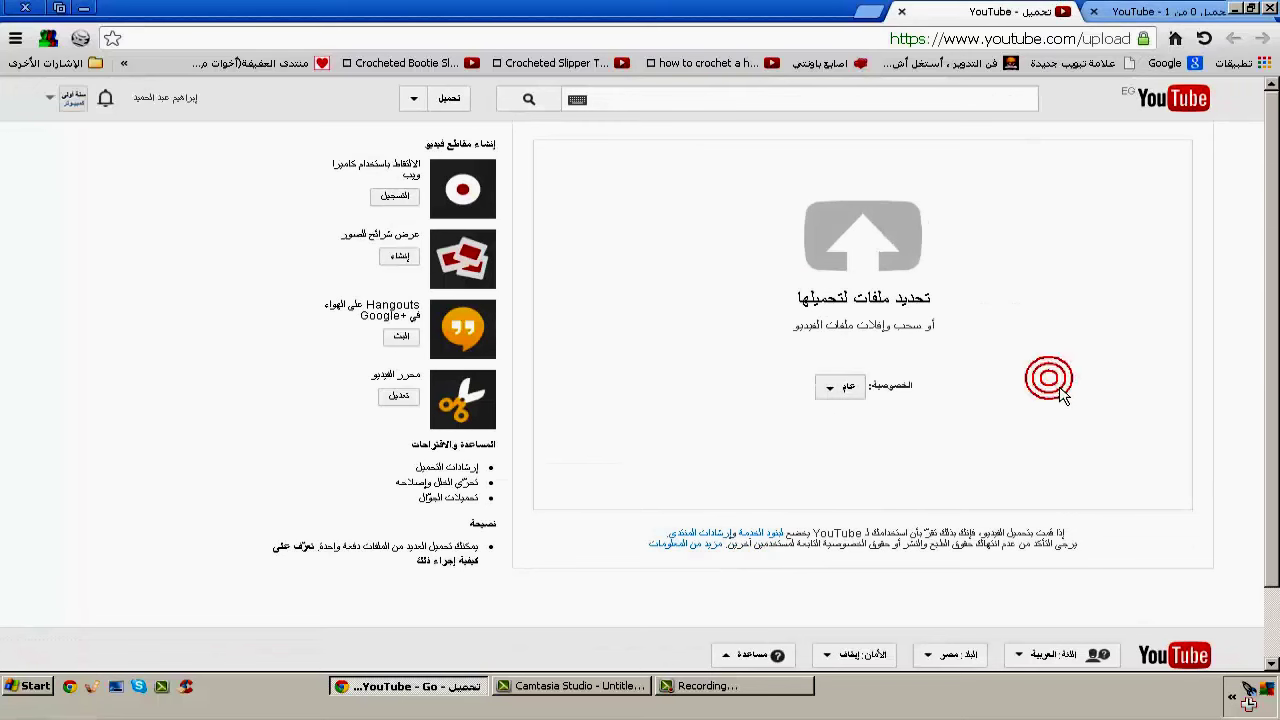
Examine the first video's monetization settings, including the ad formats and the sharing platforms.
left_click(1143, 14)
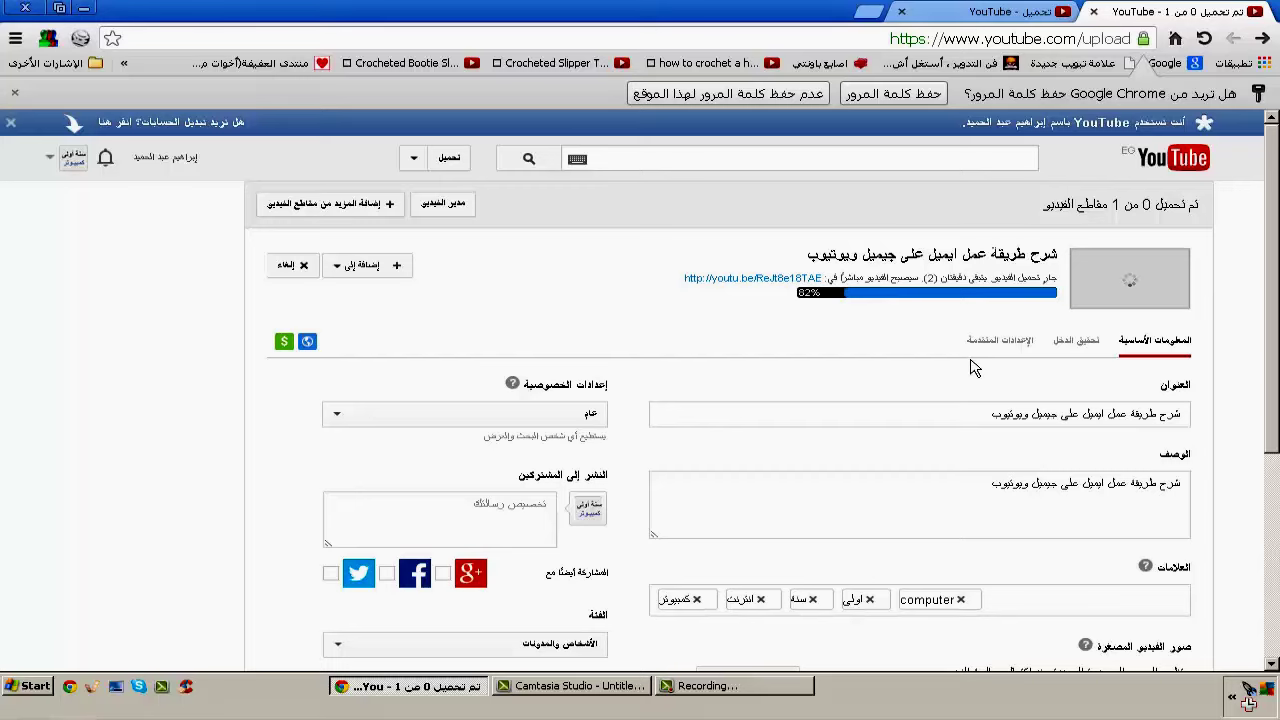
left_click(1085, 360)
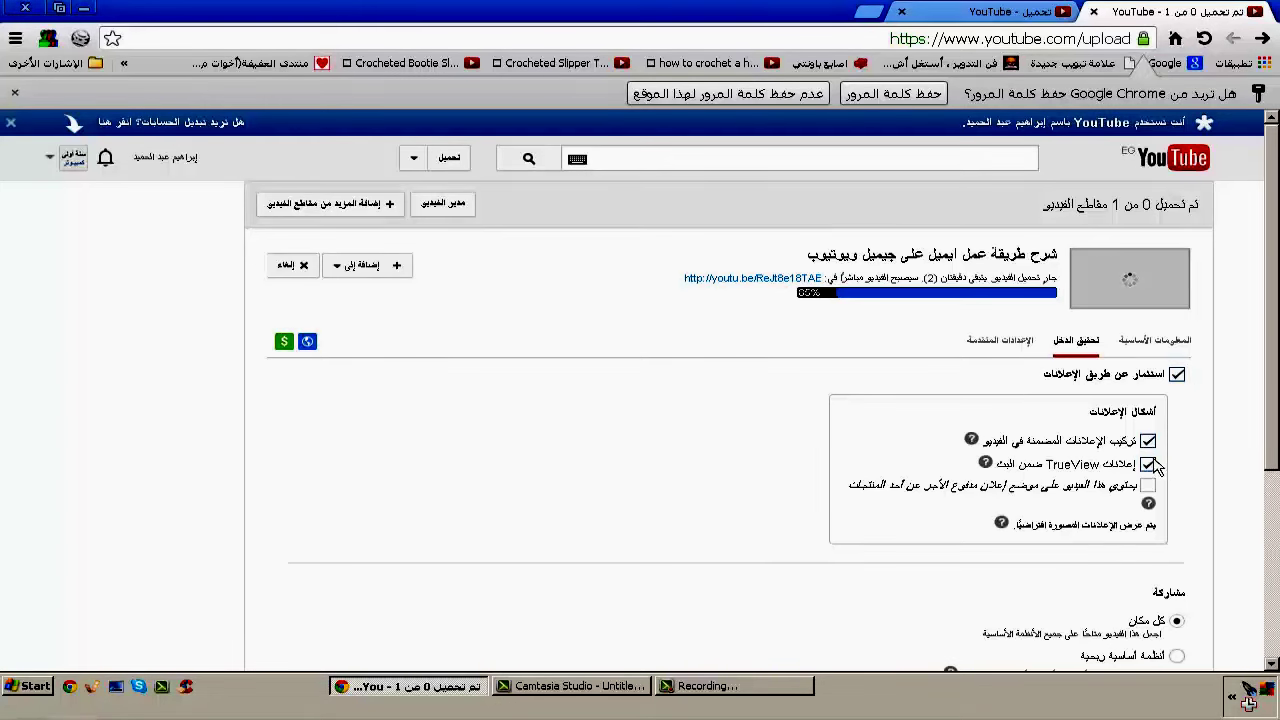
scroll(1150, 535, "down", 2)
scroll(1138, 592, "up", 1)
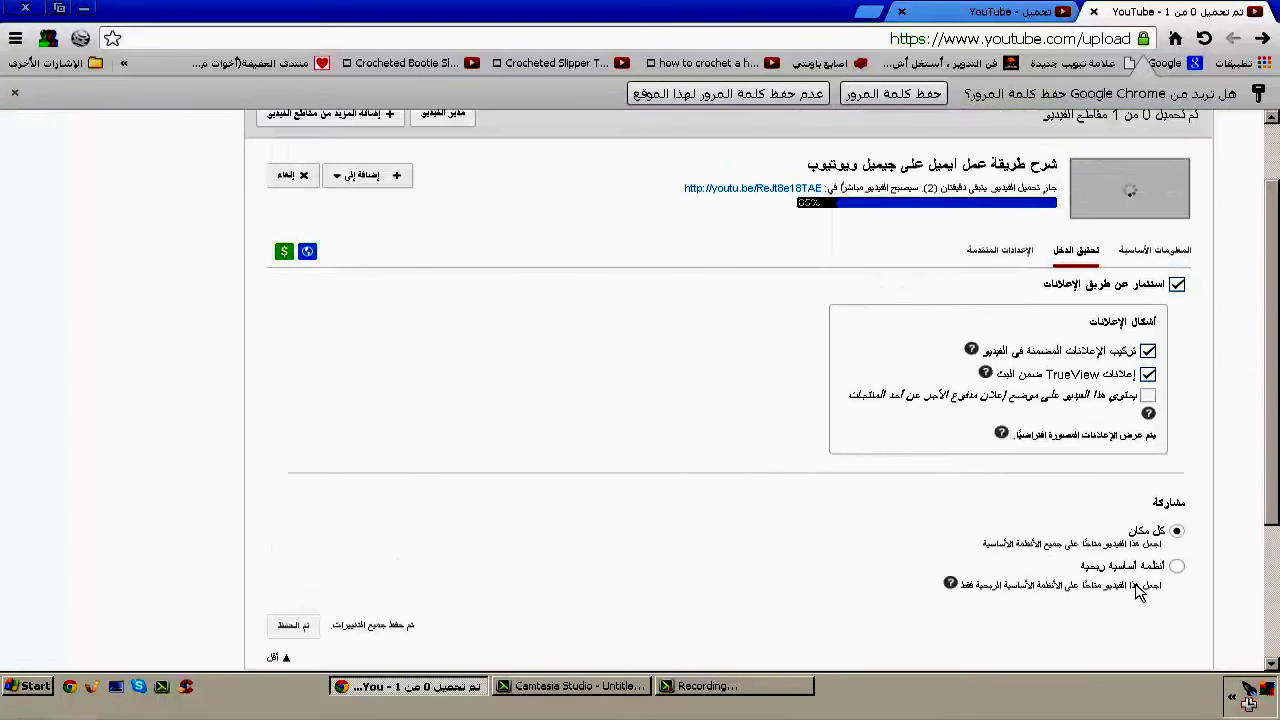
scroll(993, 495, "up", 1)
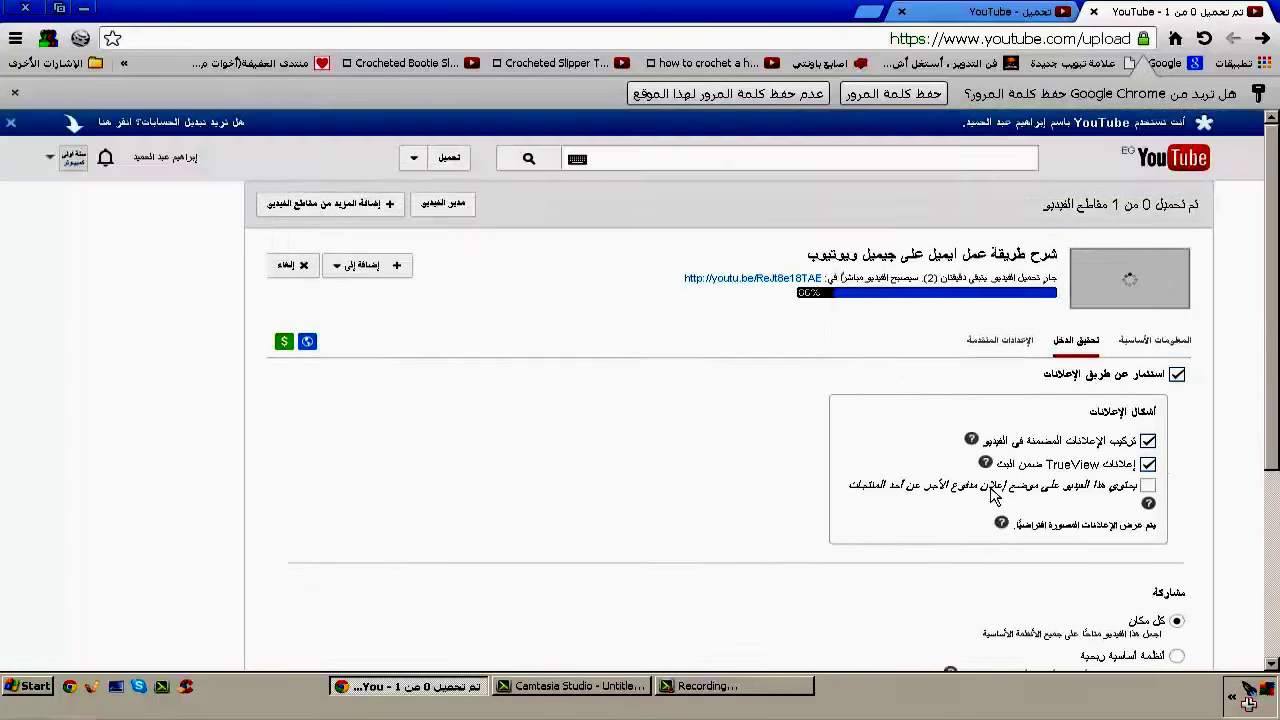
In the video's advanced settings, leave allowed comments on الموافق عليه and disable users' viewing of the video's ratings.
left_click(1014, 357)
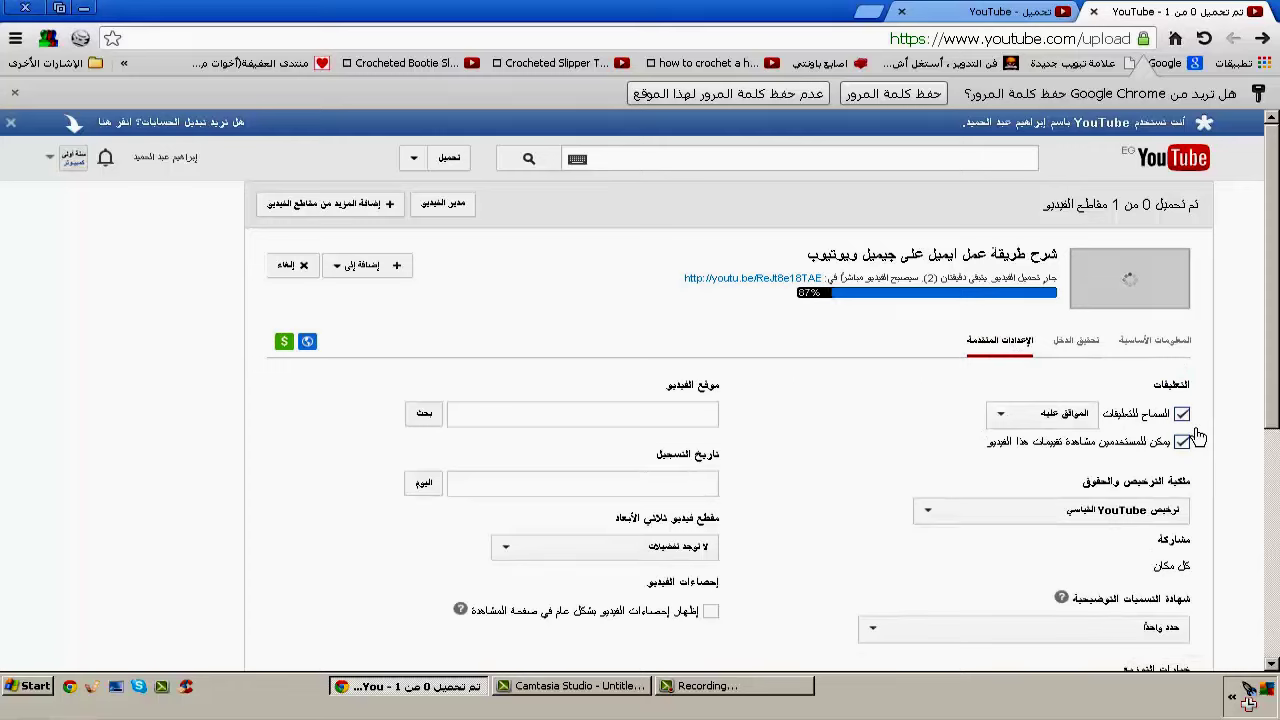
left_click(1050, 416)
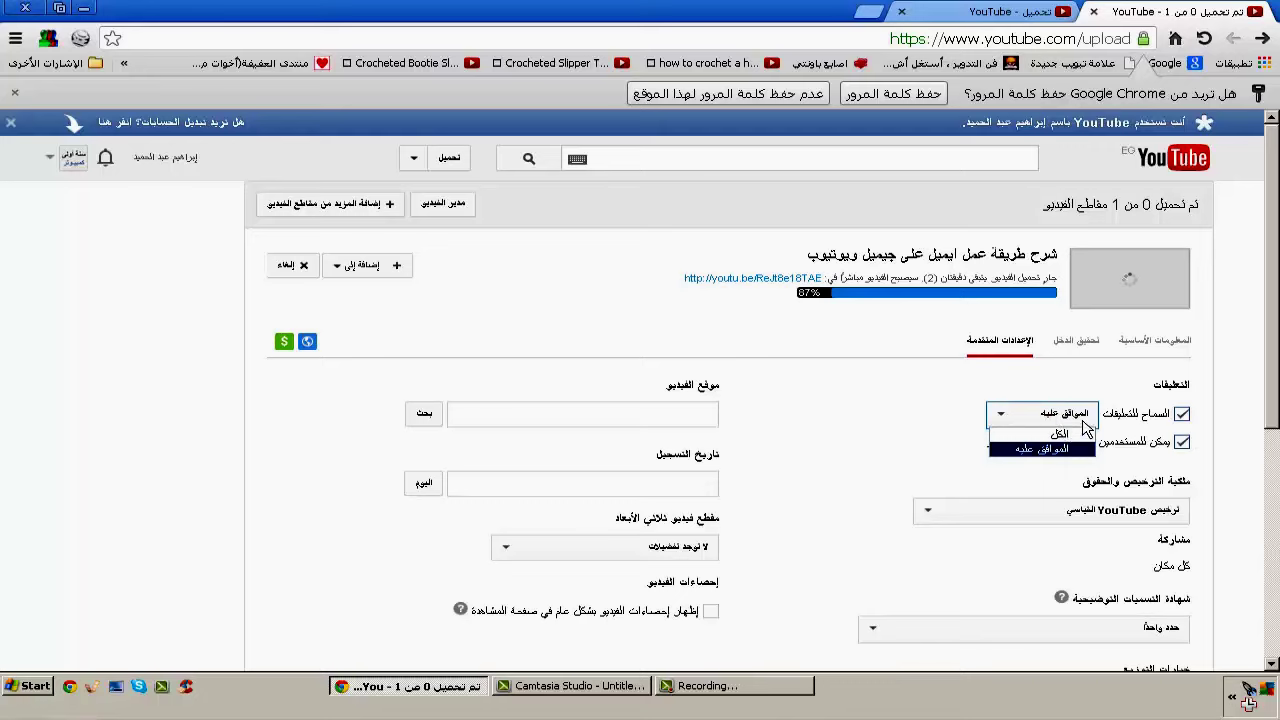
left_click(1082, 421)
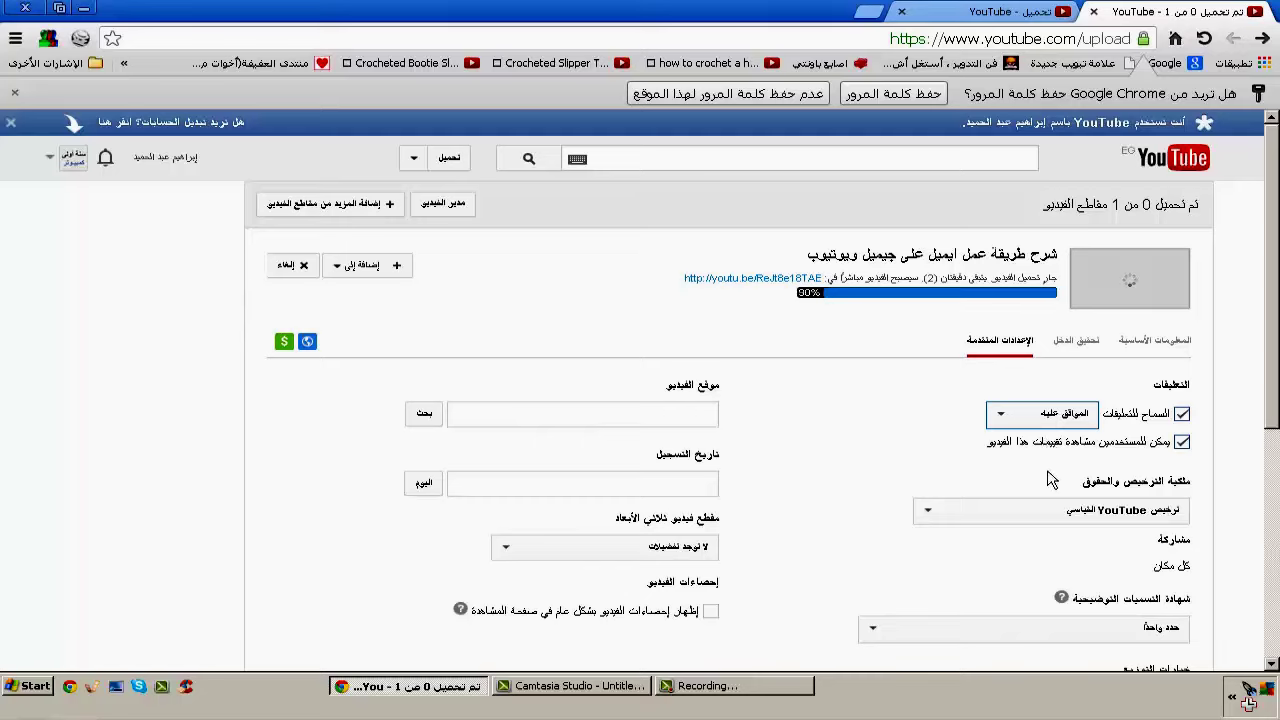
left_click(1052, 443)
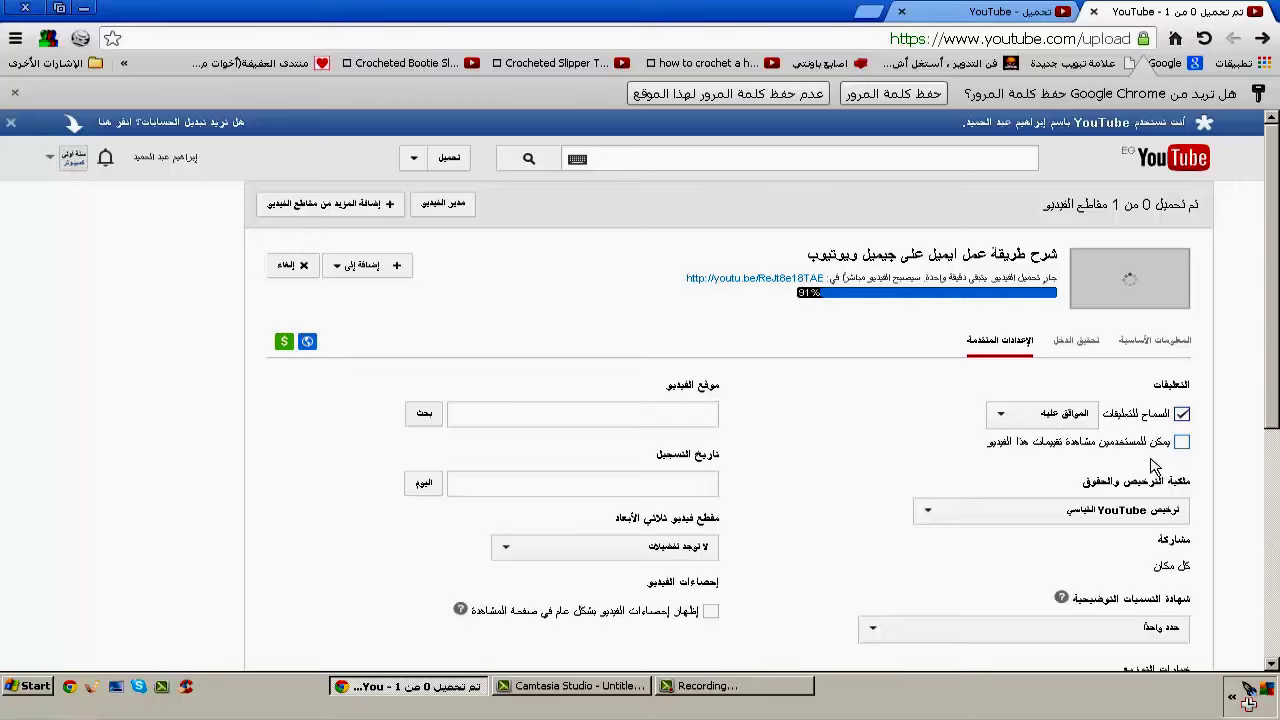
Review the video's licence options and keep the licence set to ترخيص YouTube القياسي.
scroll(760, 390, "down", 2)
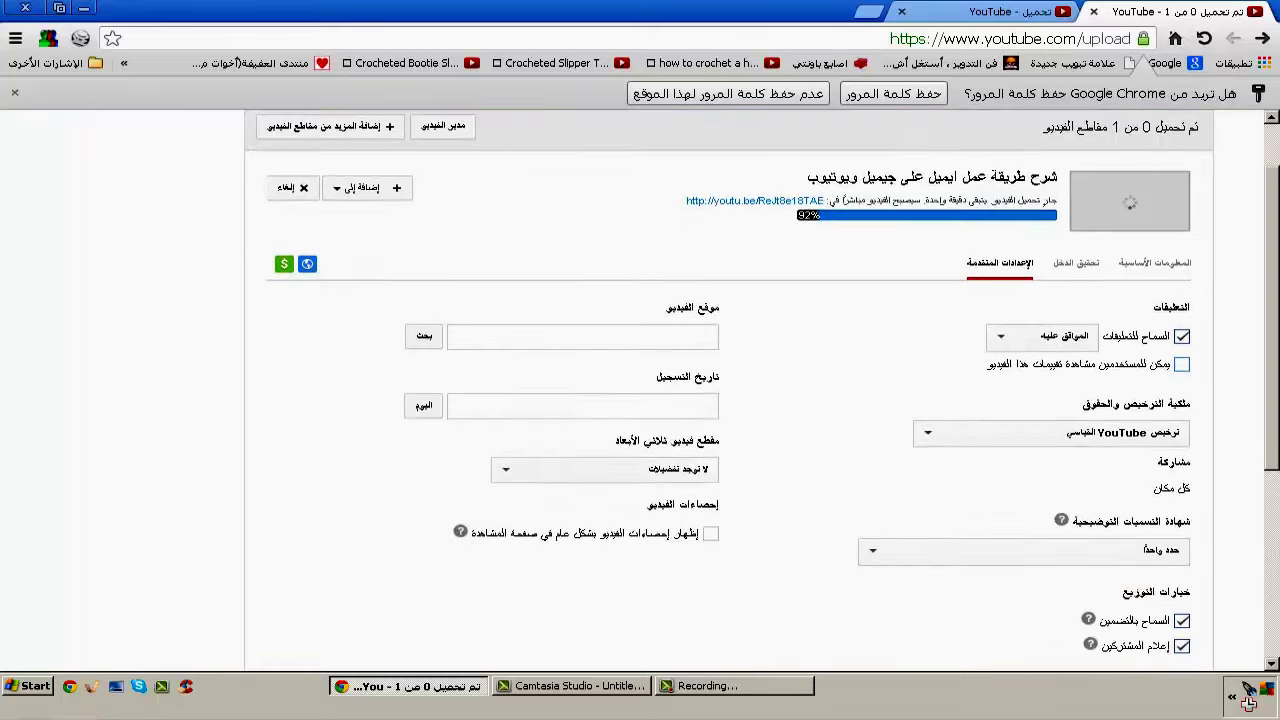
left_click(1117, 400)
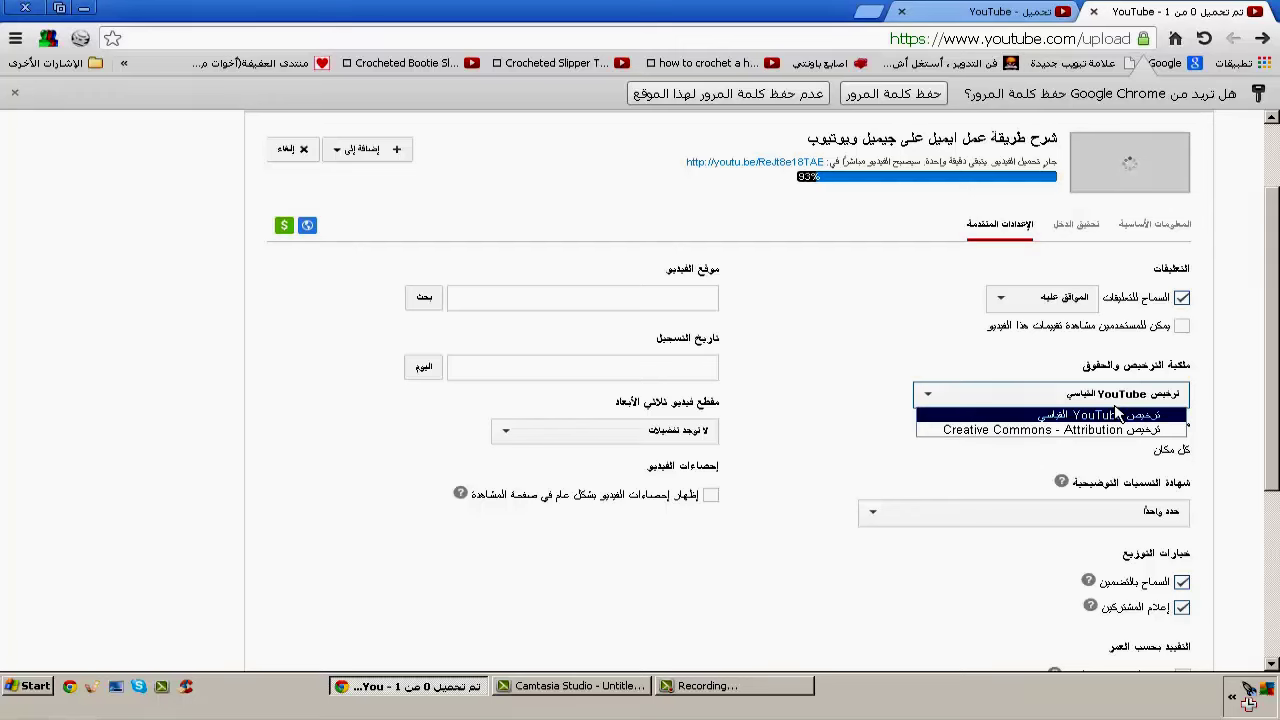
left_click(1112, 412)
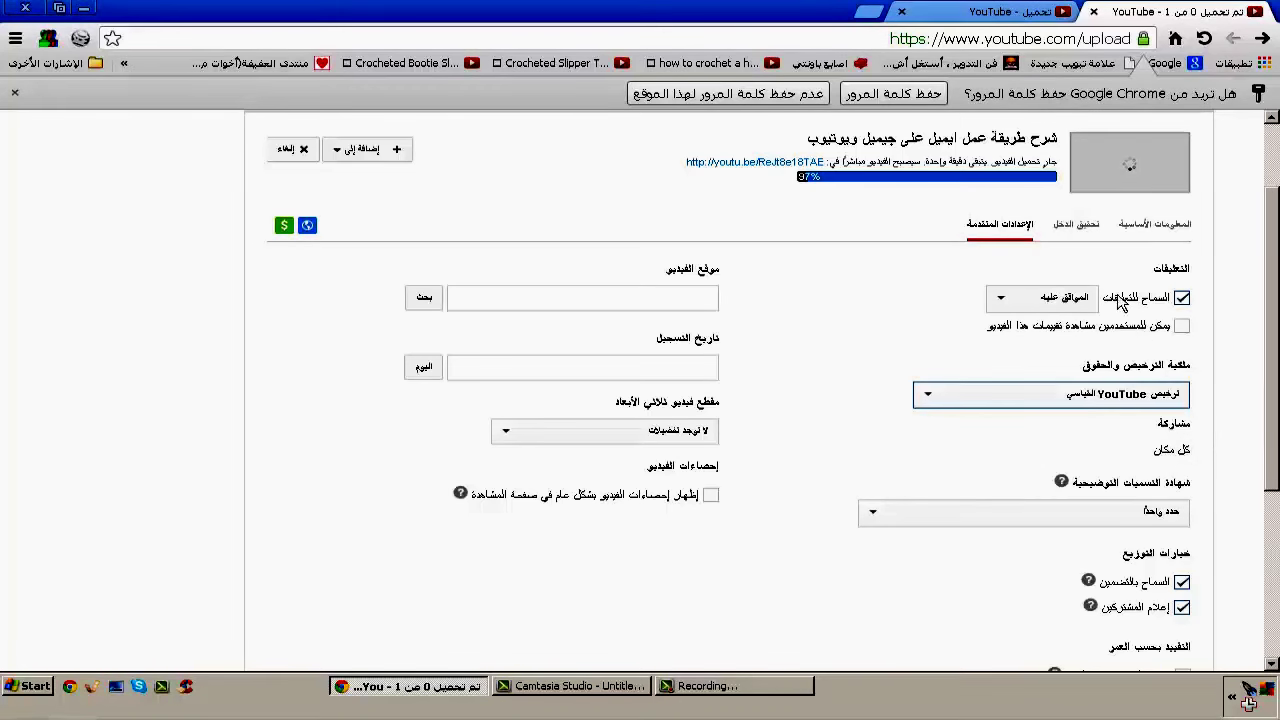
Recheck the monetization settings, and review the caption certification choices in the advanced settings, keeping حدد واحدًا.
left_click(1091, 232)
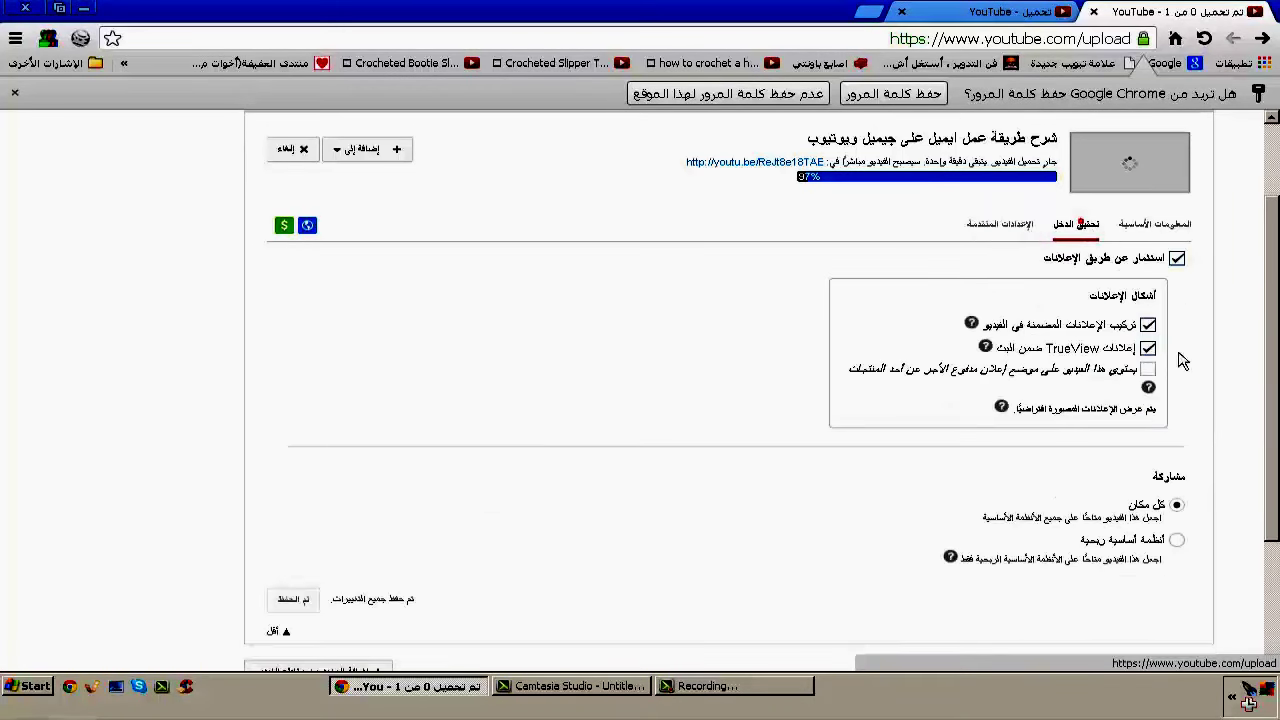
left_click(1015, 238)
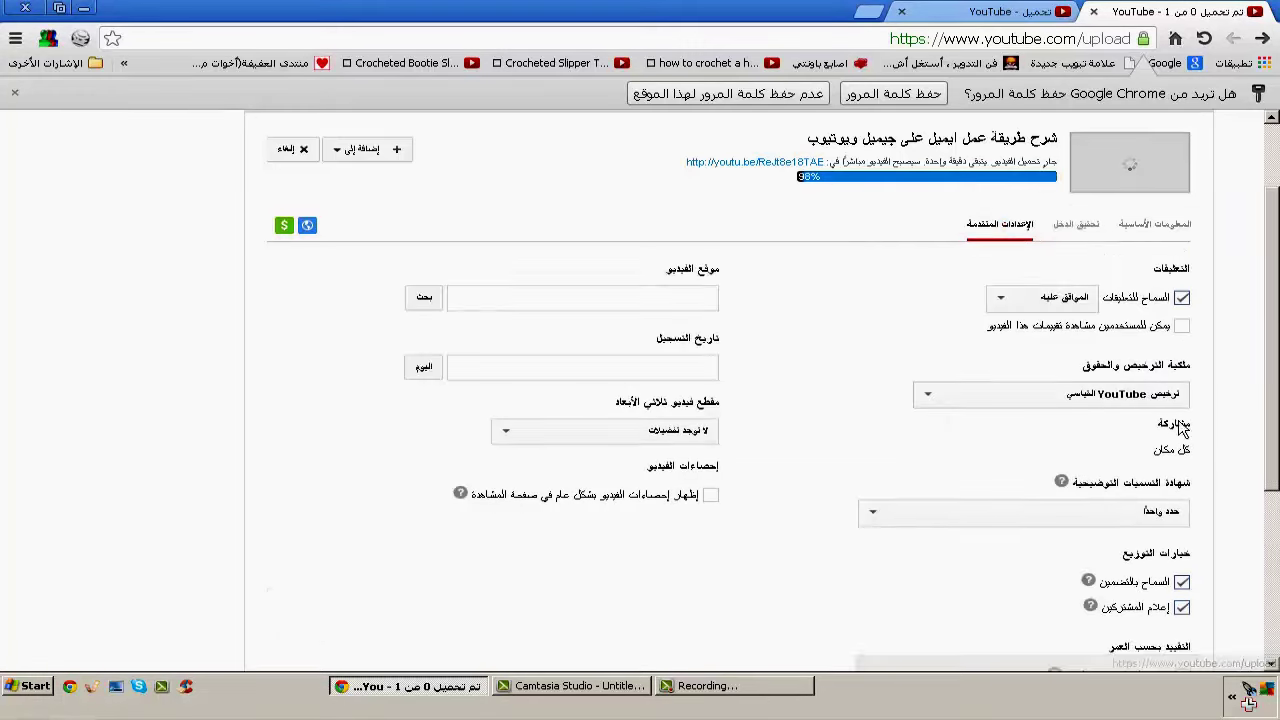
scroll(1170, 430, "down", 1)
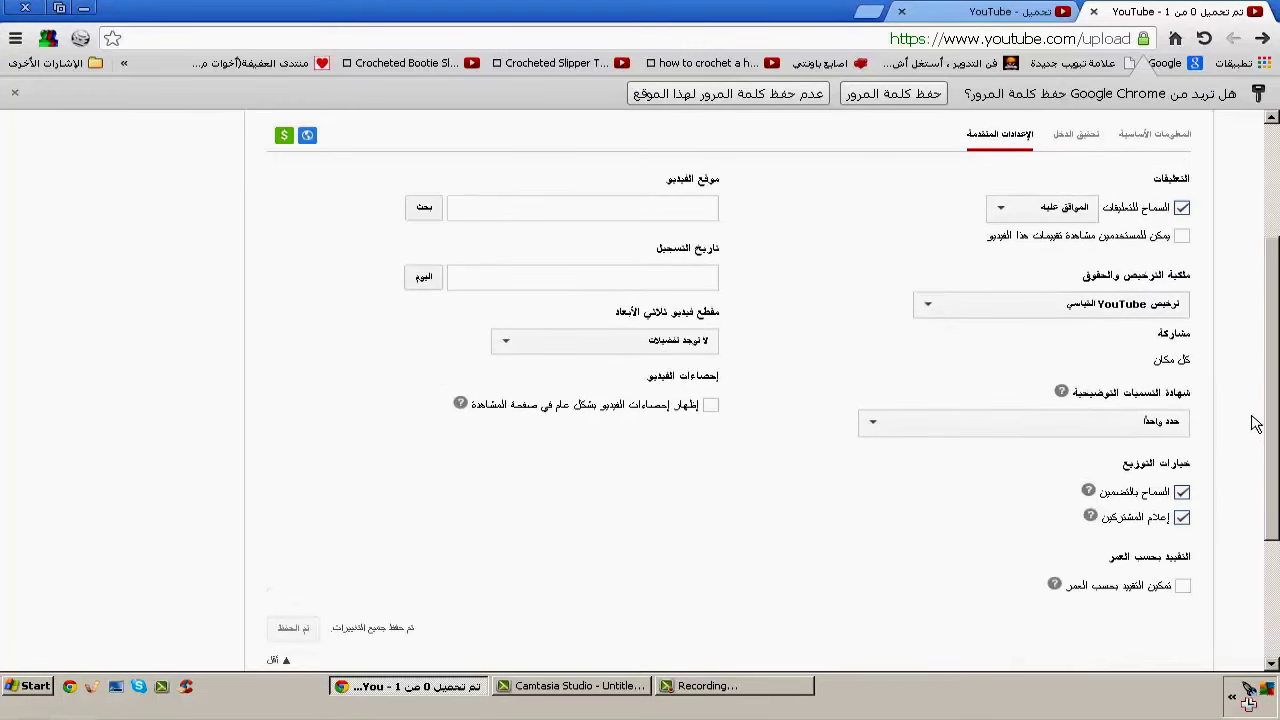
left_click(1120, 424)
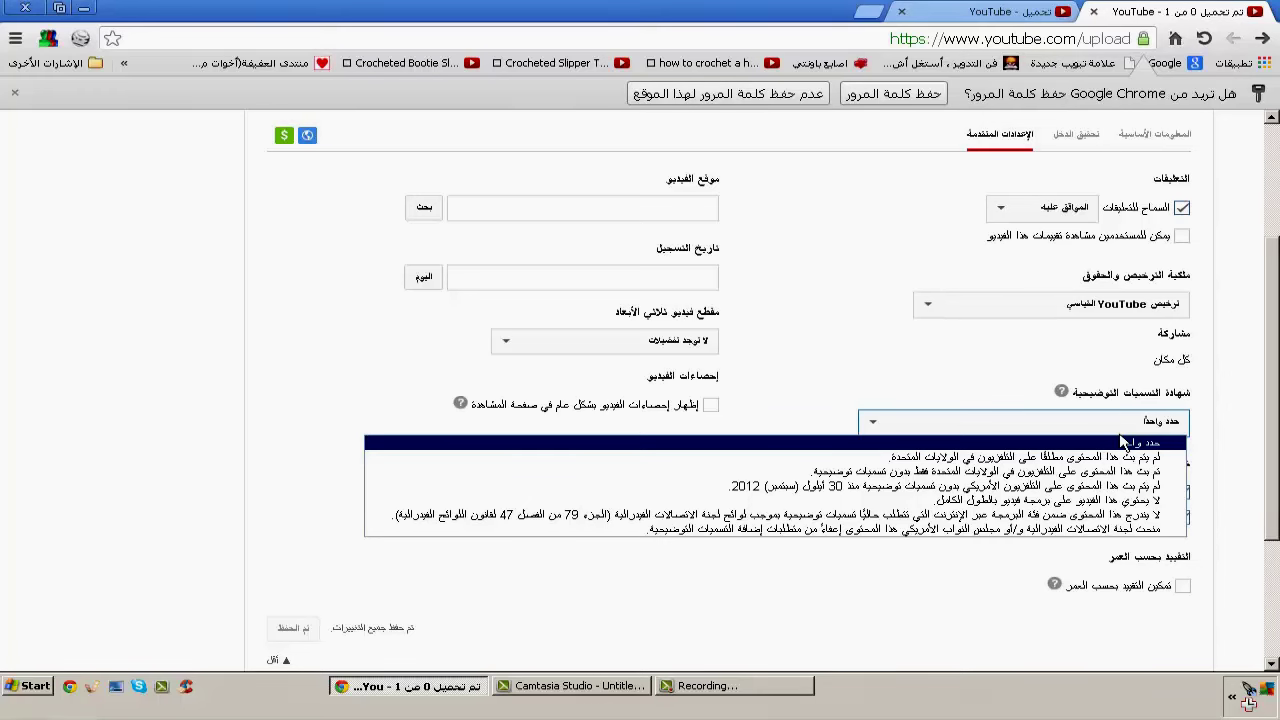
left_click(1125, 442)
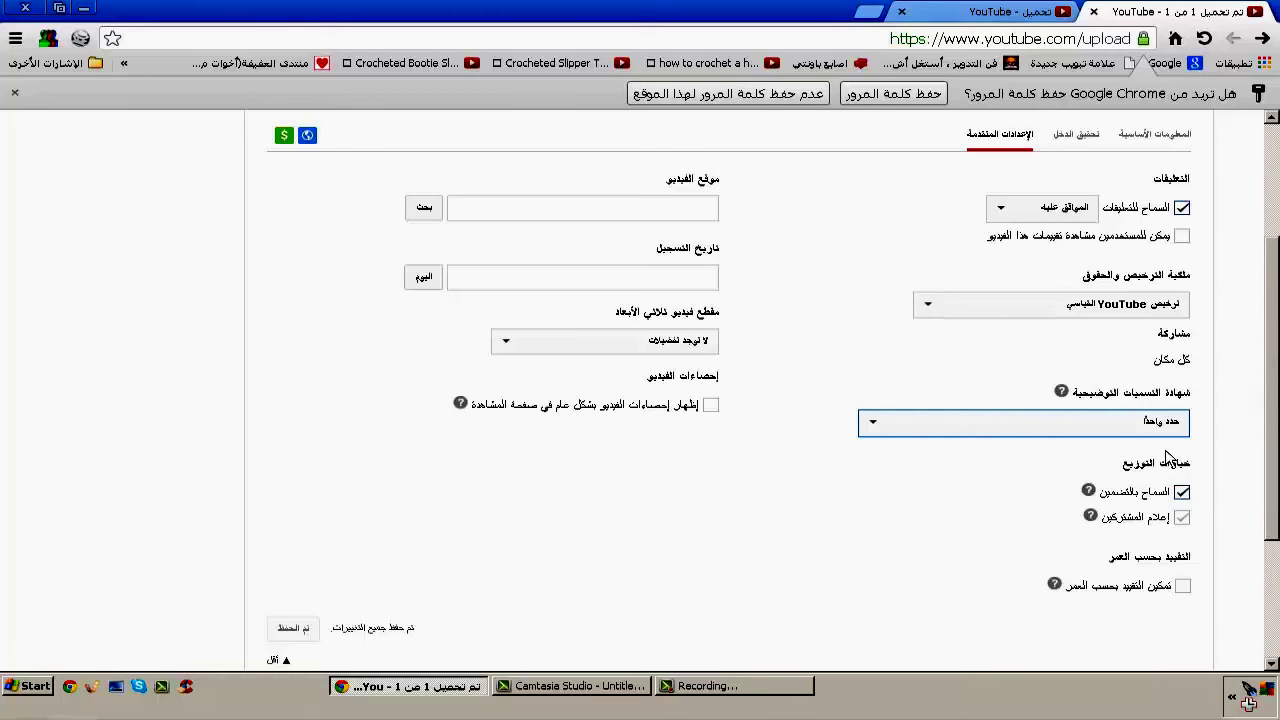
Try enabling the video's age restriction, read its help note, and turn the restriction back off.
scroll(1175, 465, "down", 1)
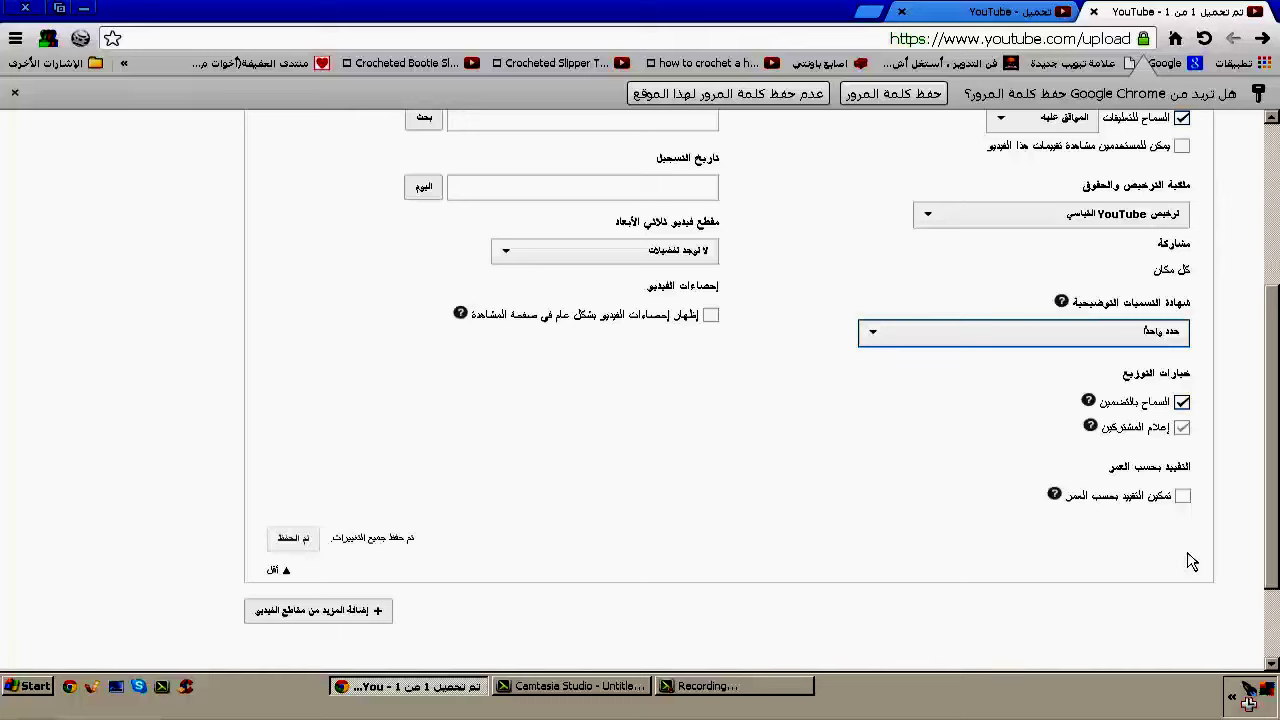
left_click(1183, 496)
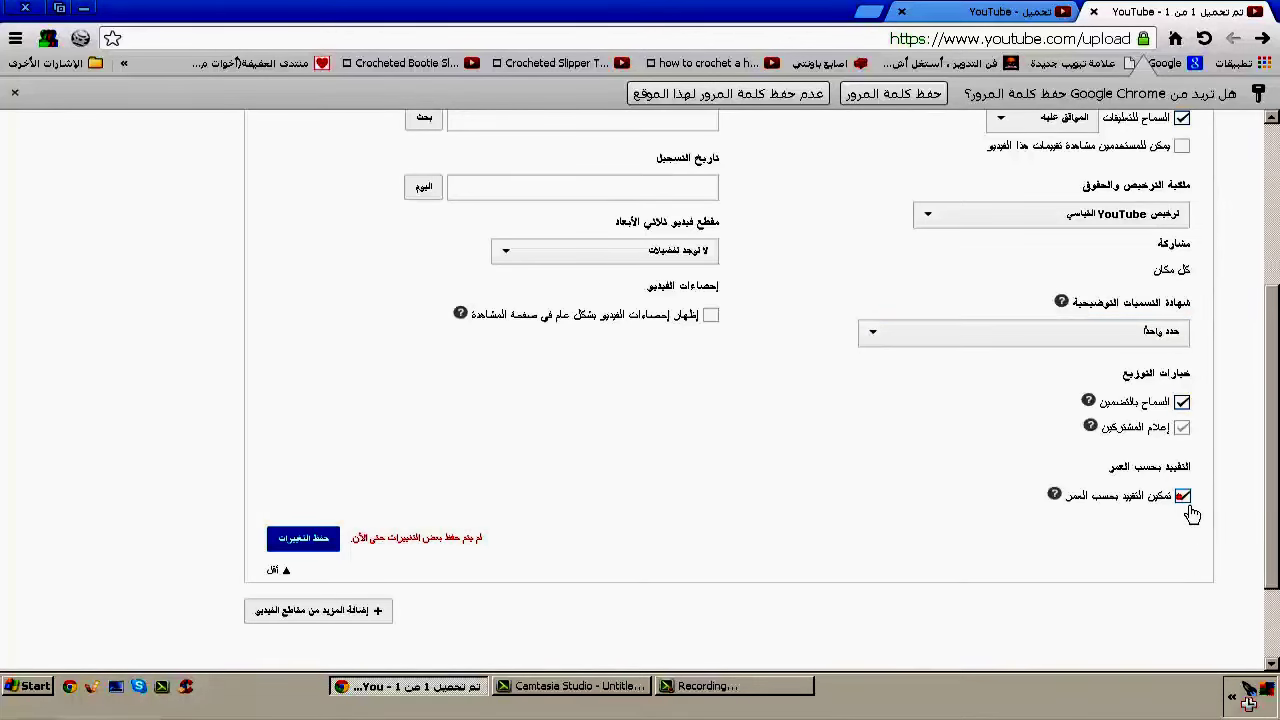
left_click(1053, 493)
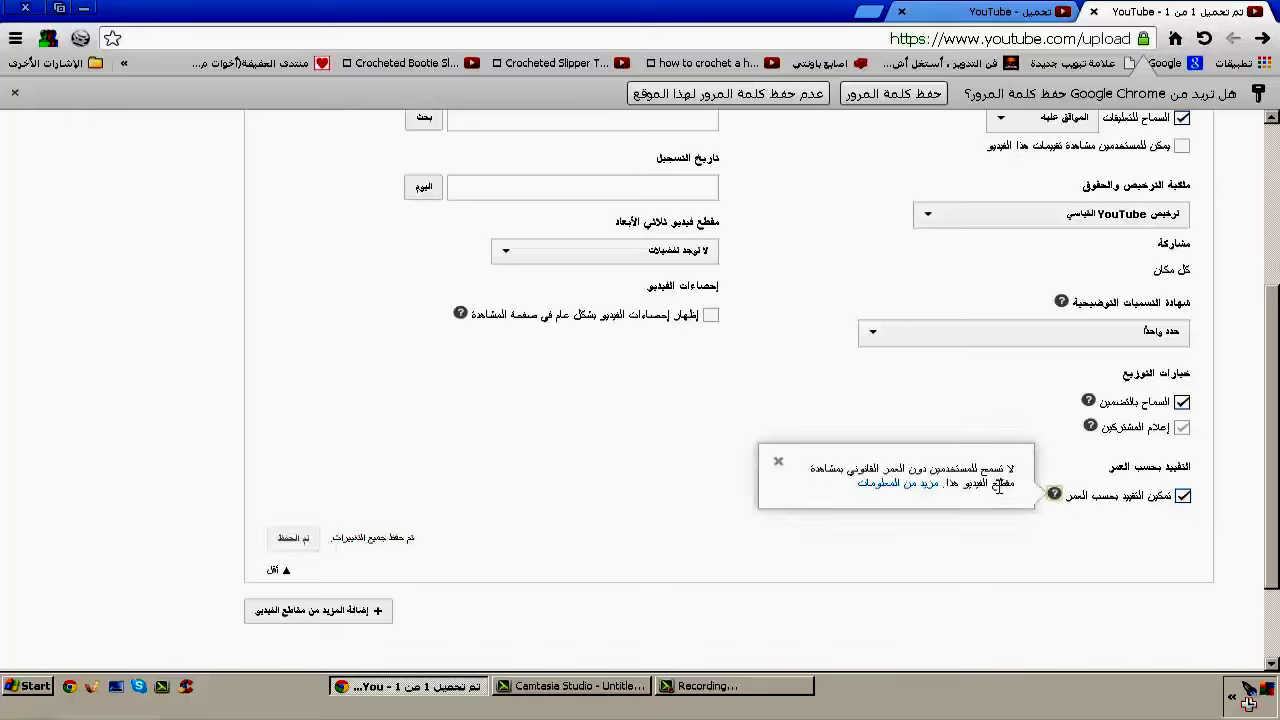
left_click(1184, 497)
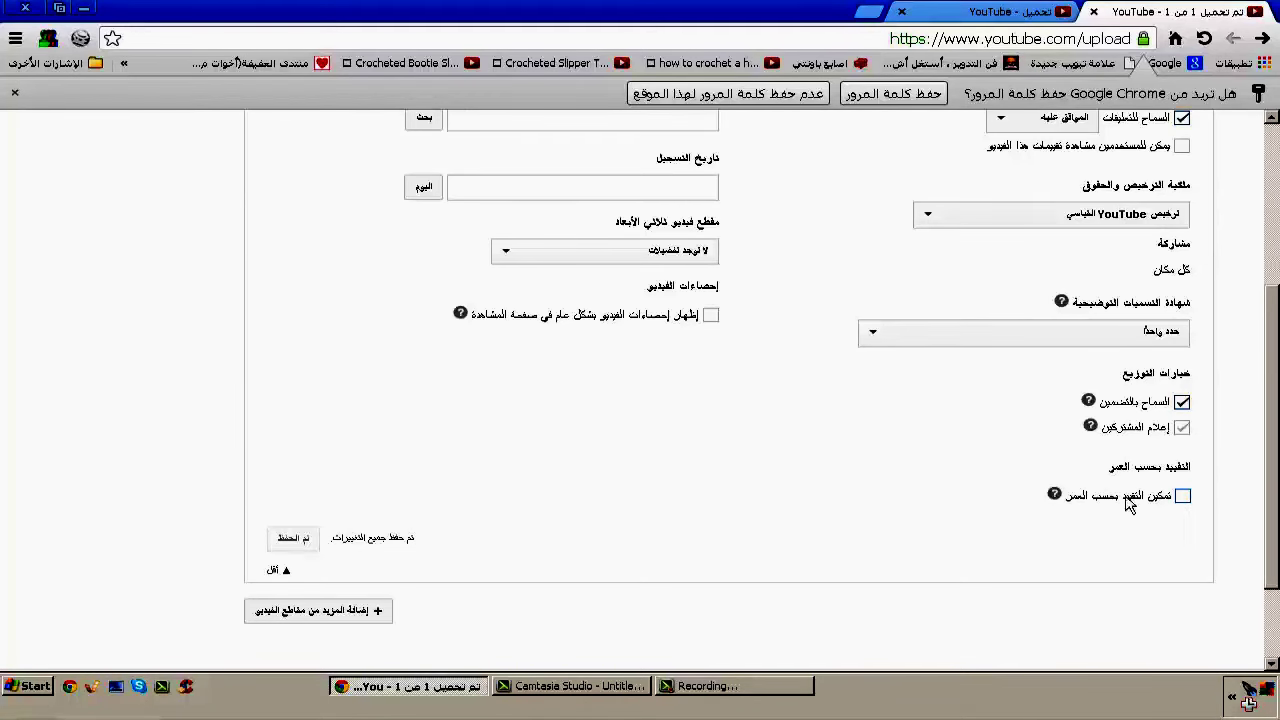
Examine the video location map, the recording date calendar and the 3D video options without changing them.
scroll(955, 493, "up", 3)
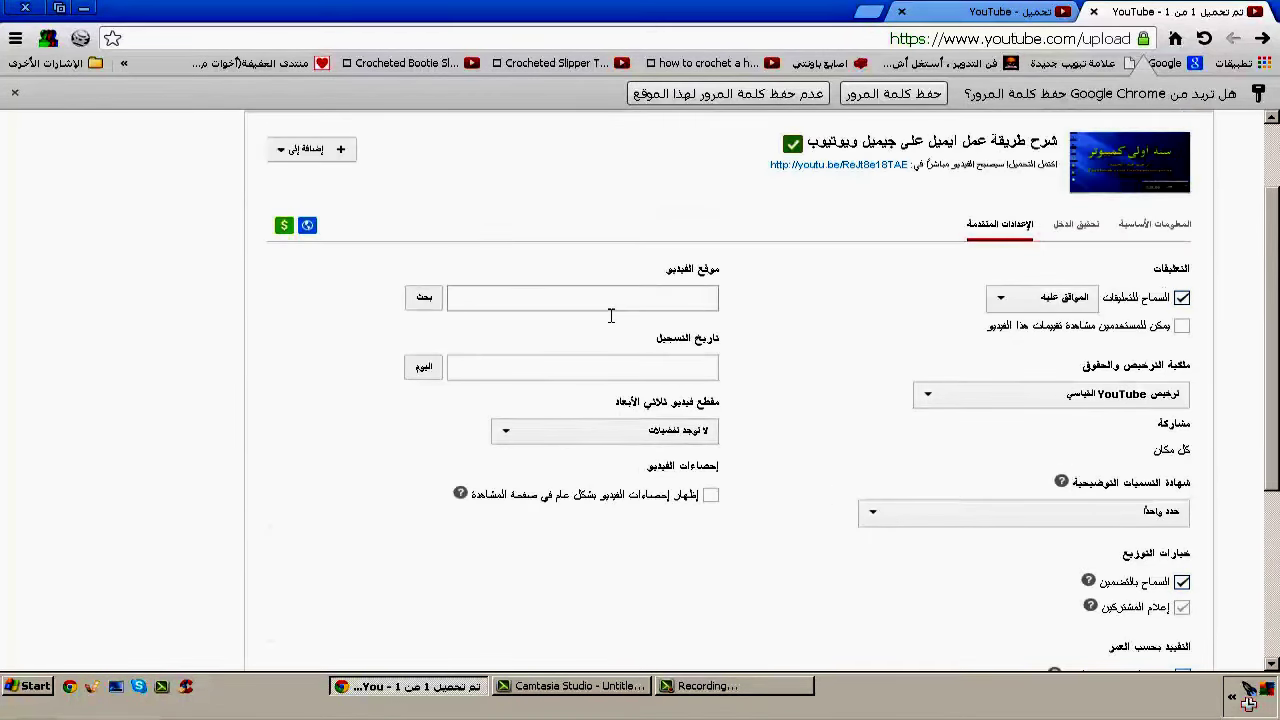
left_click(686, 302)
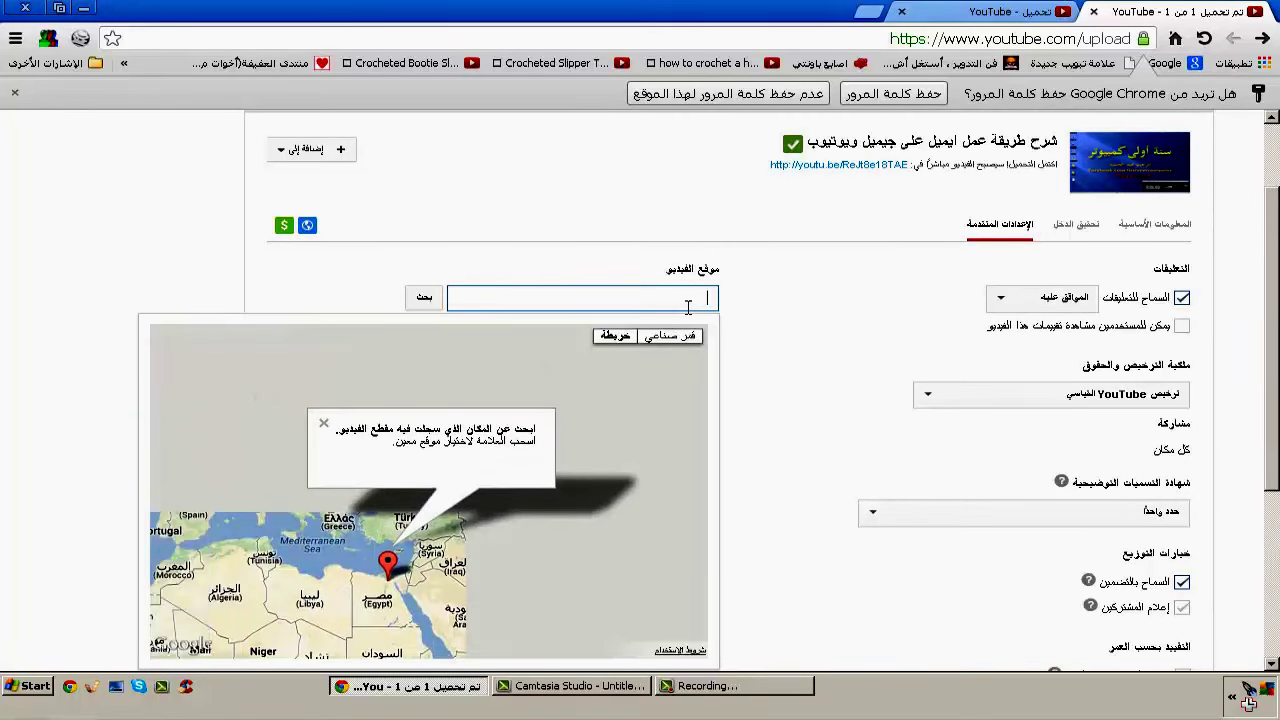
left_click(740, 308)
left_click(703, 368)
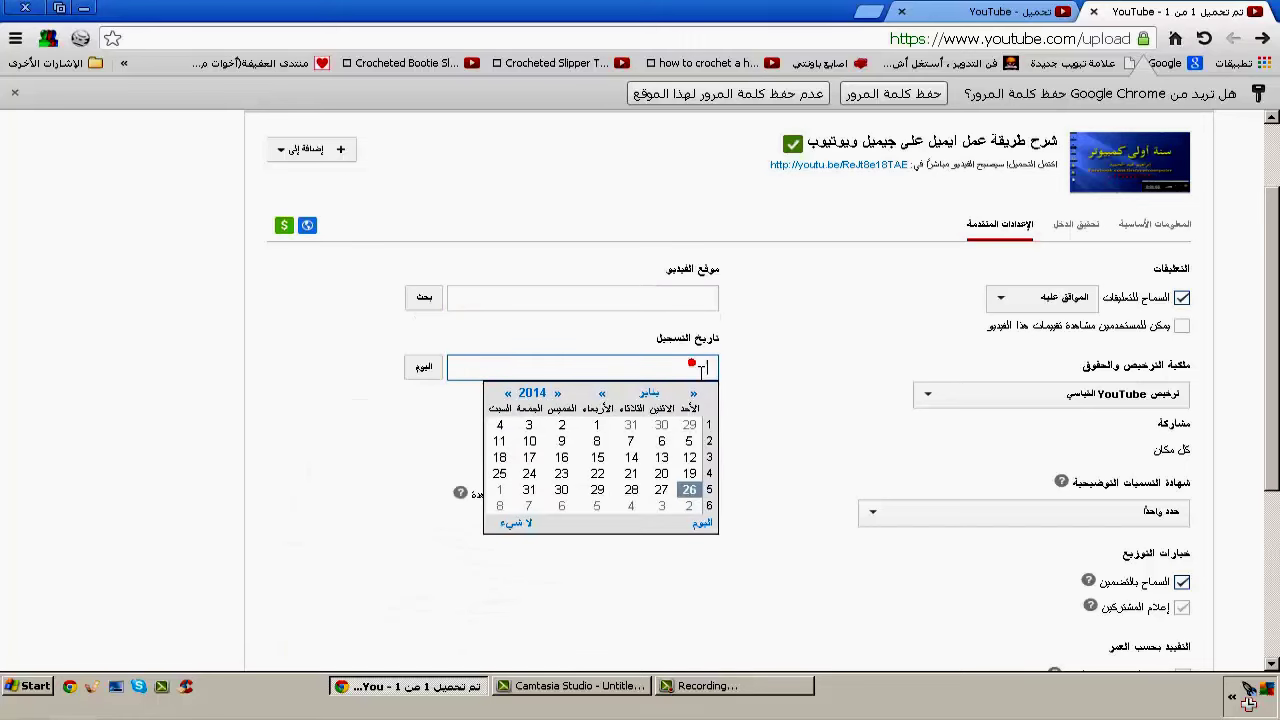
left_click(777, 358)
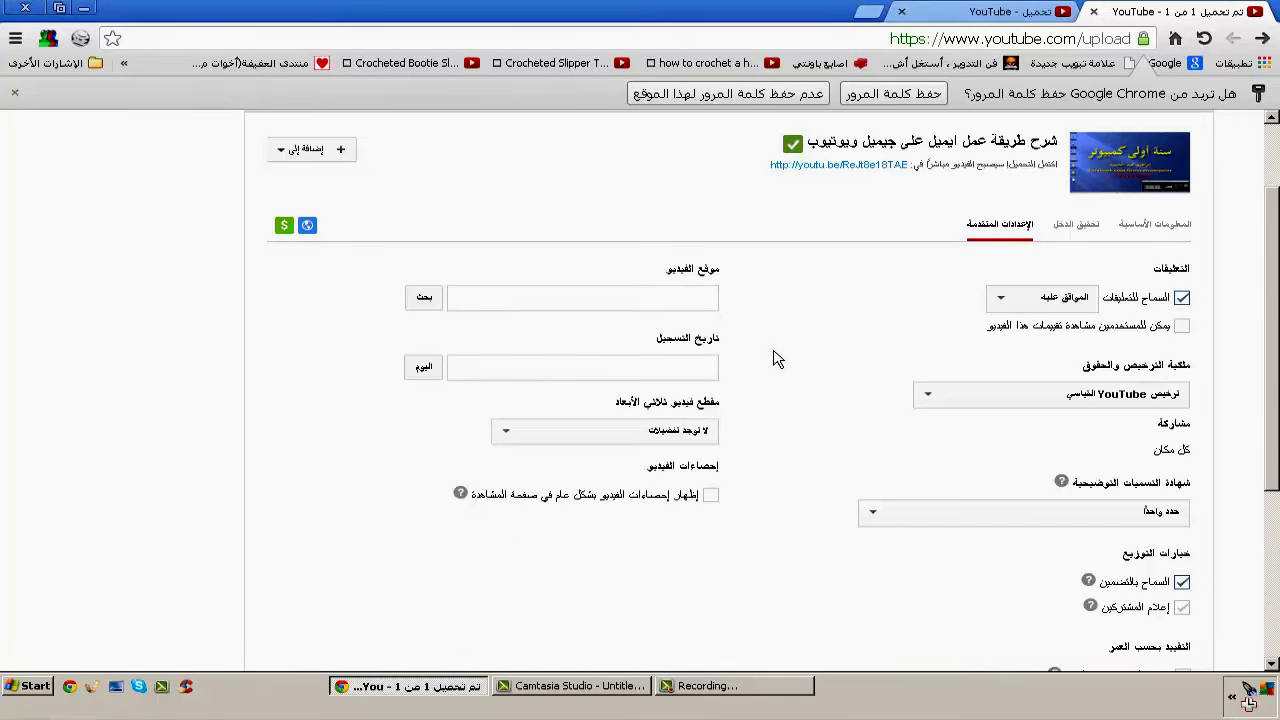
left_click(676, 432)
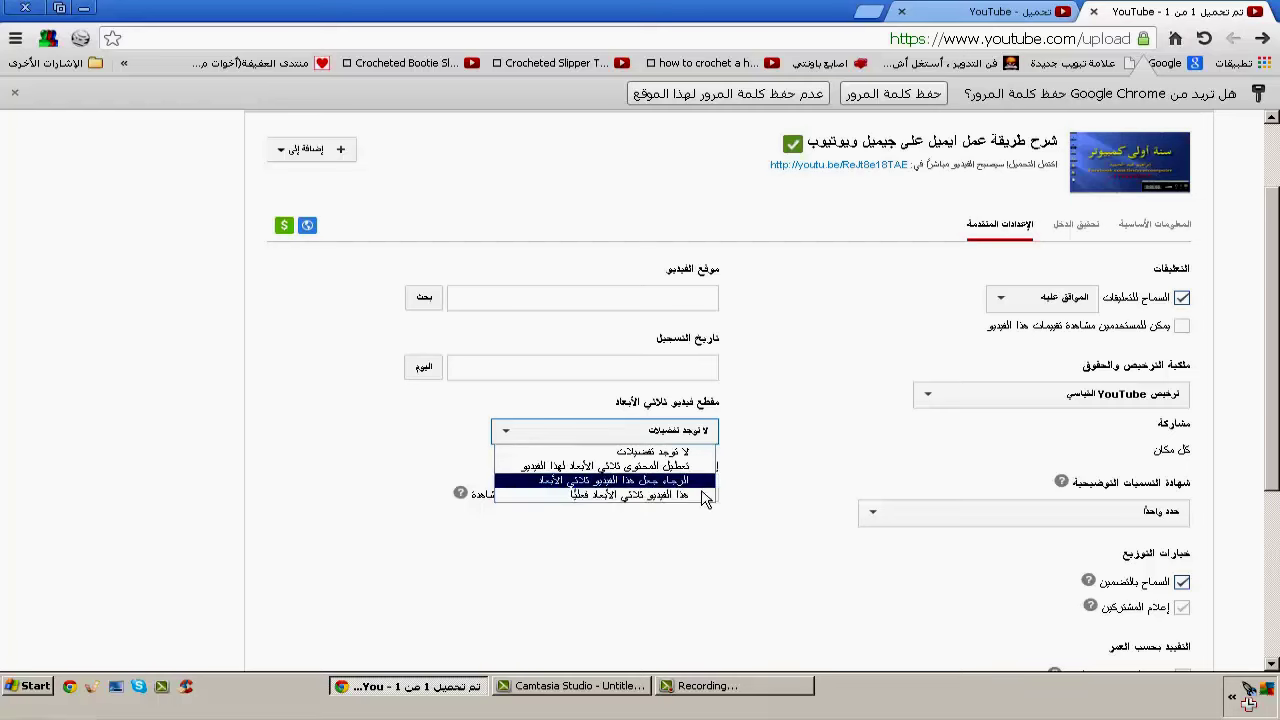
left_click(838, 414)
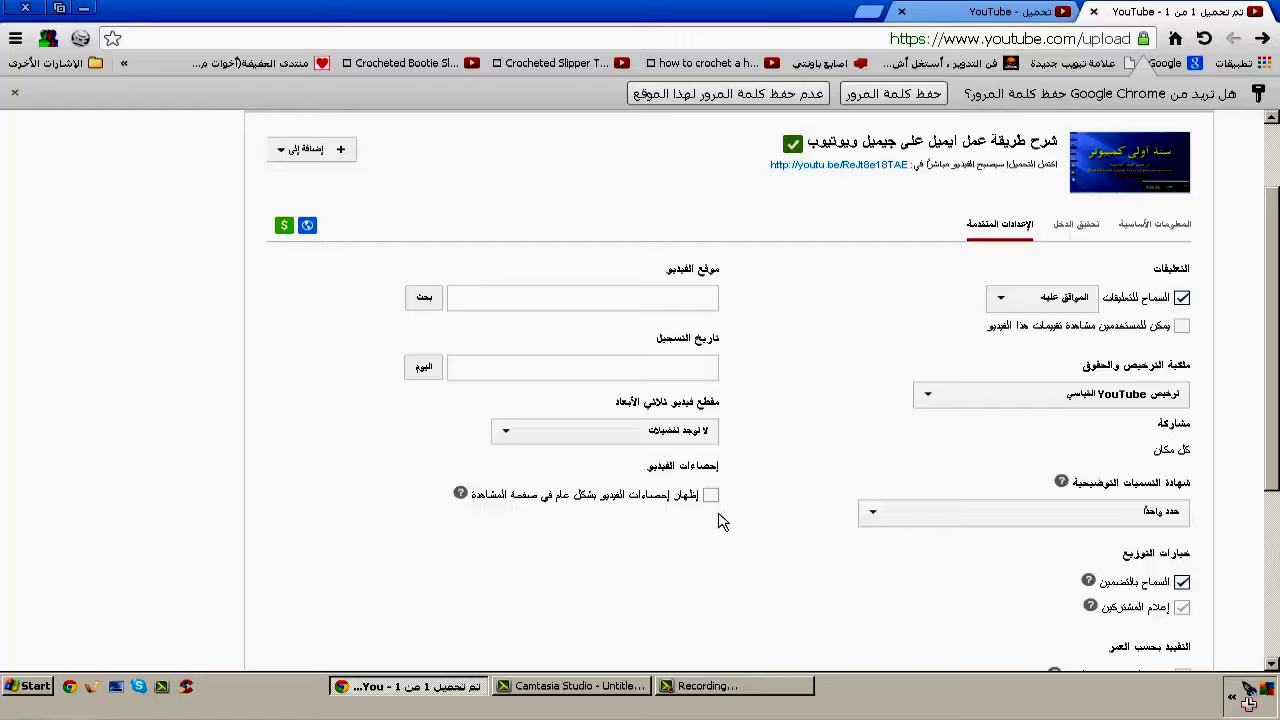
In the video's basic information, upload the gmail image from the Thumbnail folder as the custom thumbnail.
scroll(722, 520, "up", 2)
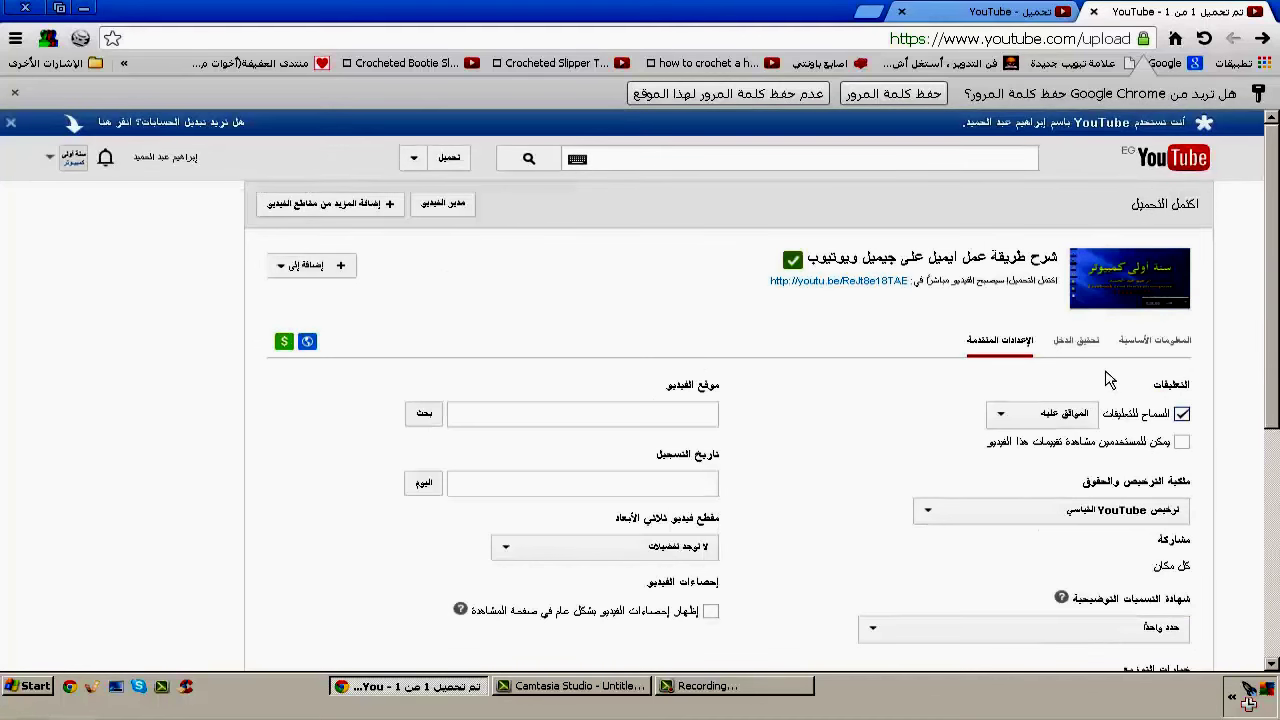
left_click(1143, 352)
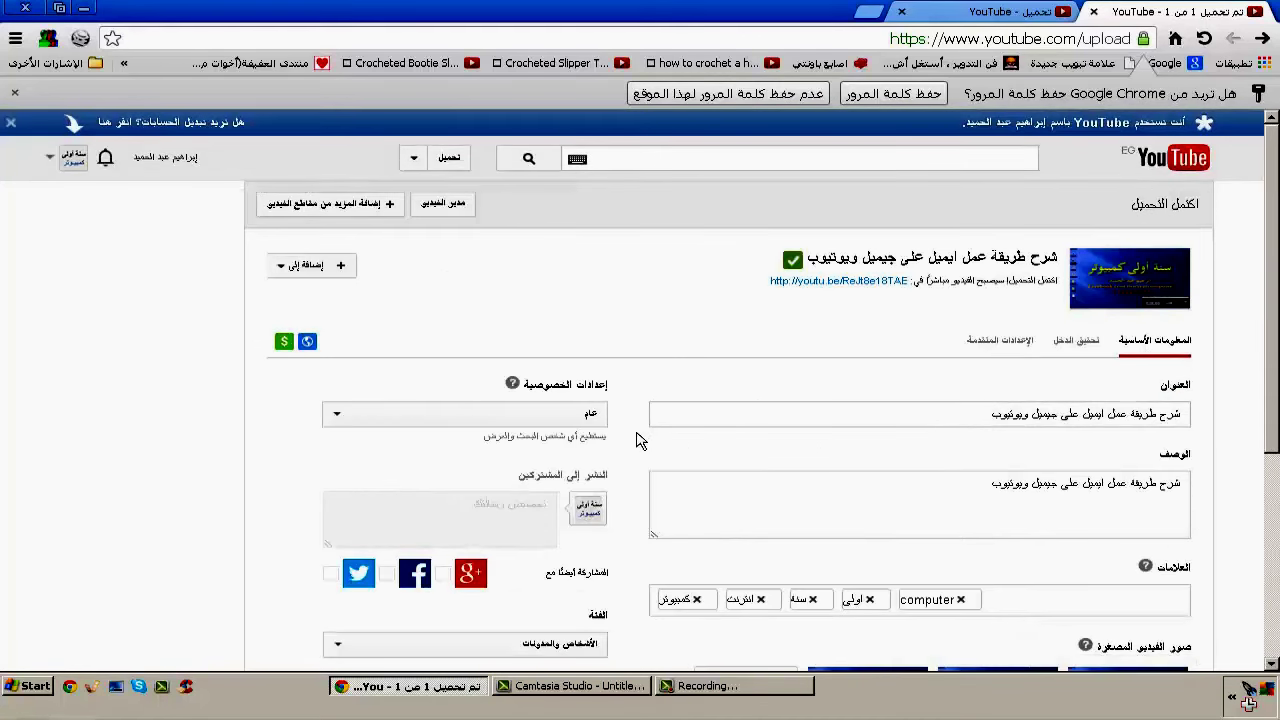
scroll(618, 482, "down", 1)
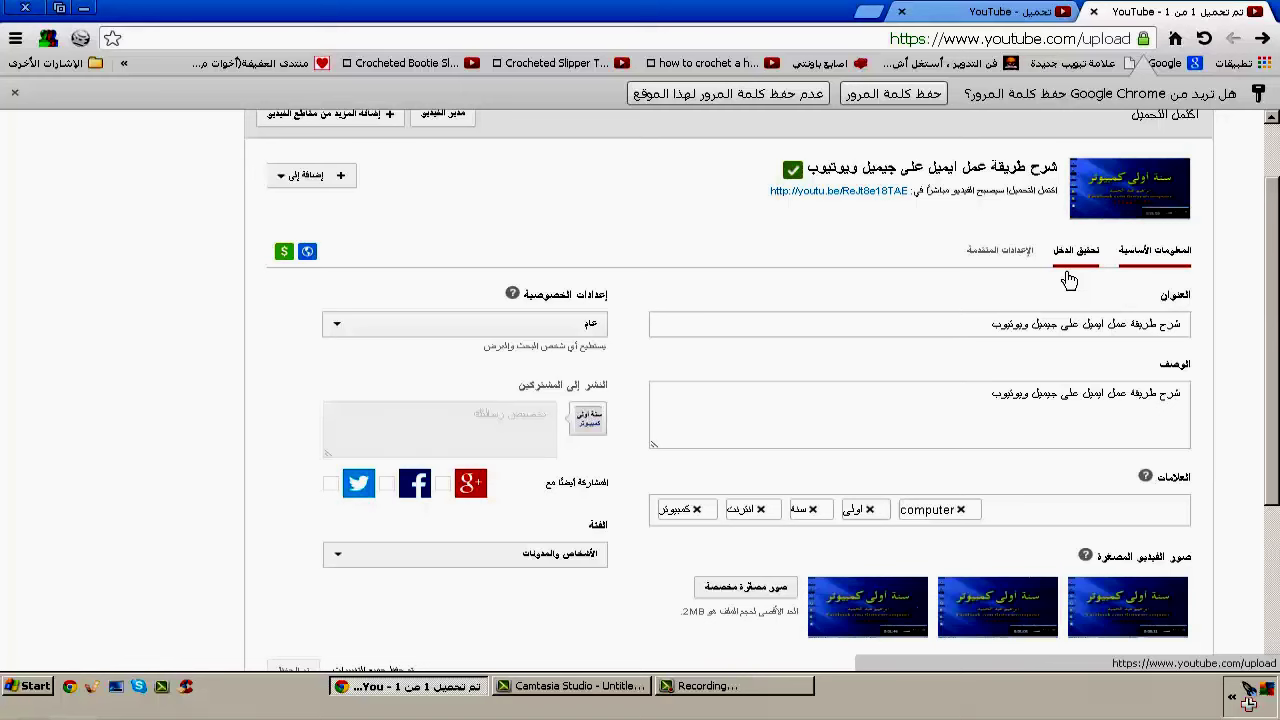
scroll(950, 385, "down", 2)
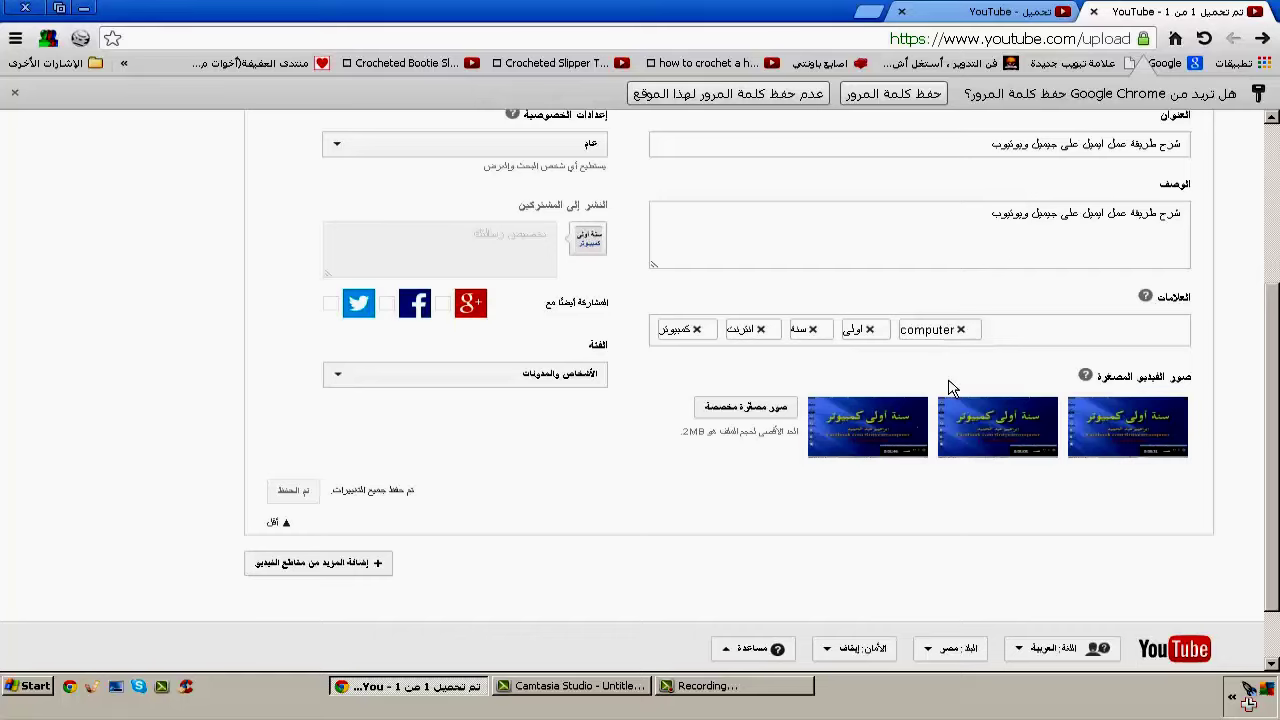
mouse_move(1180, 450)
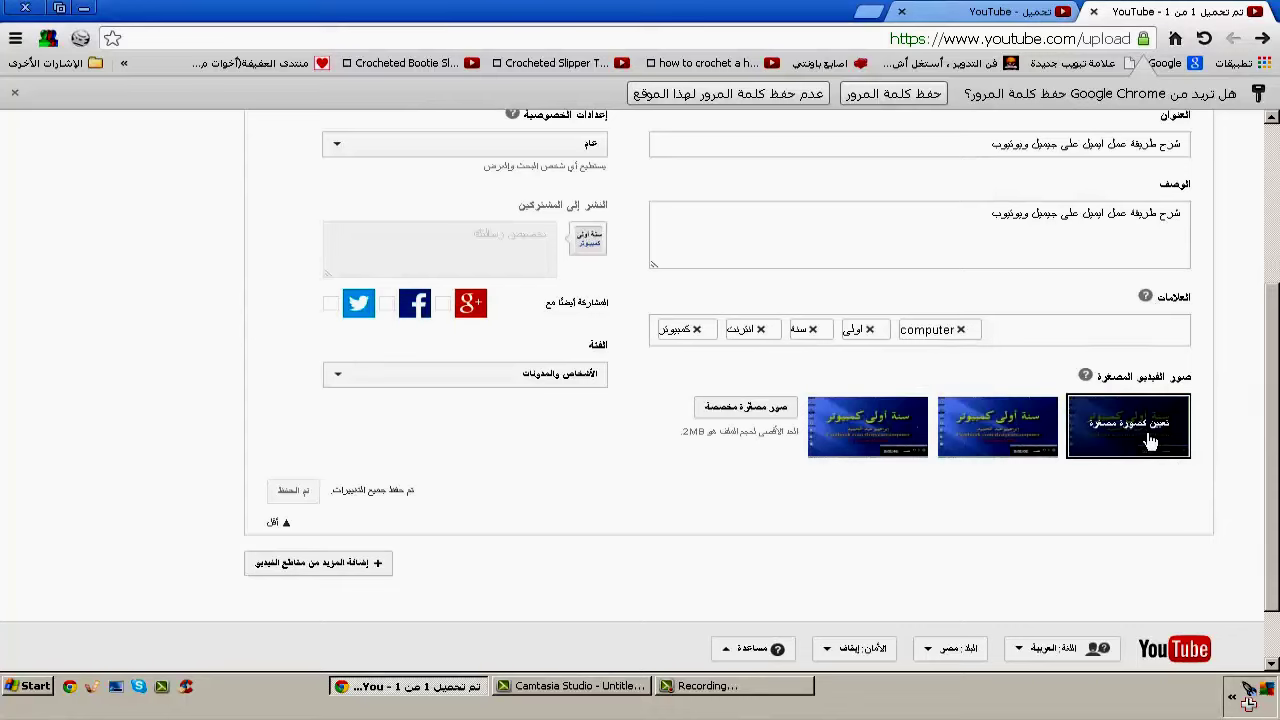
left_click(745, 410)
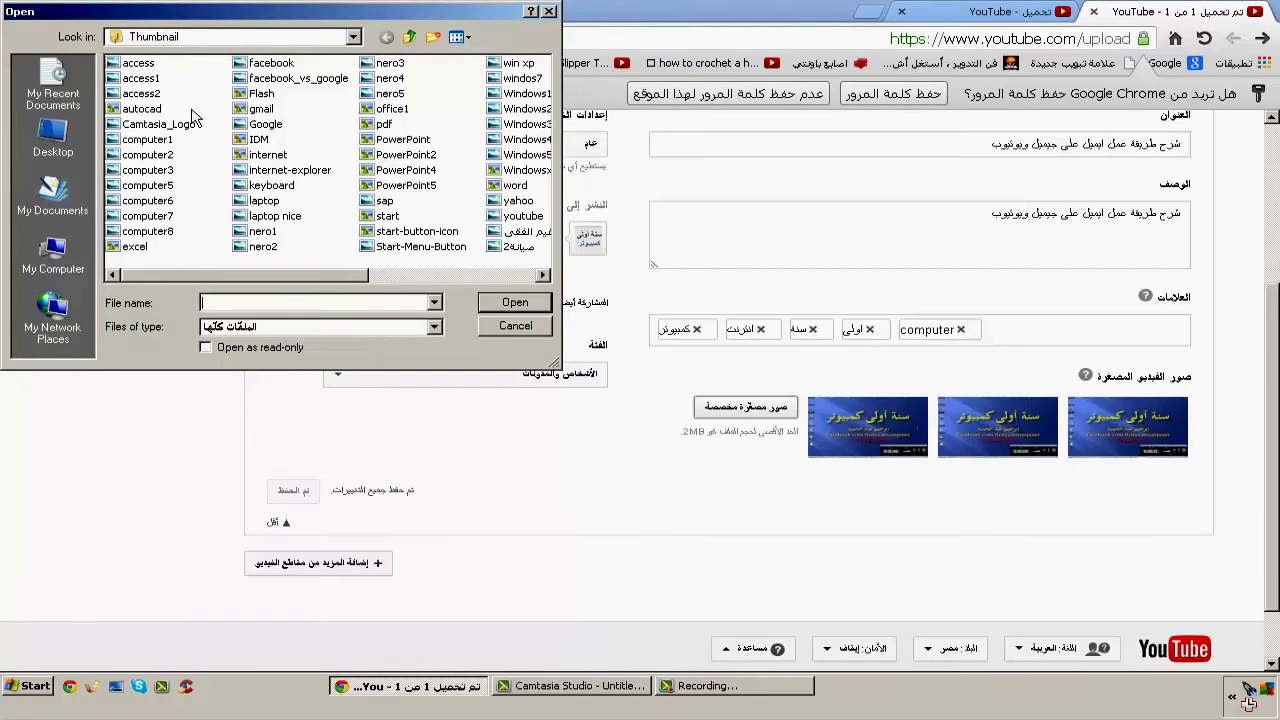
left_click(261, 110)
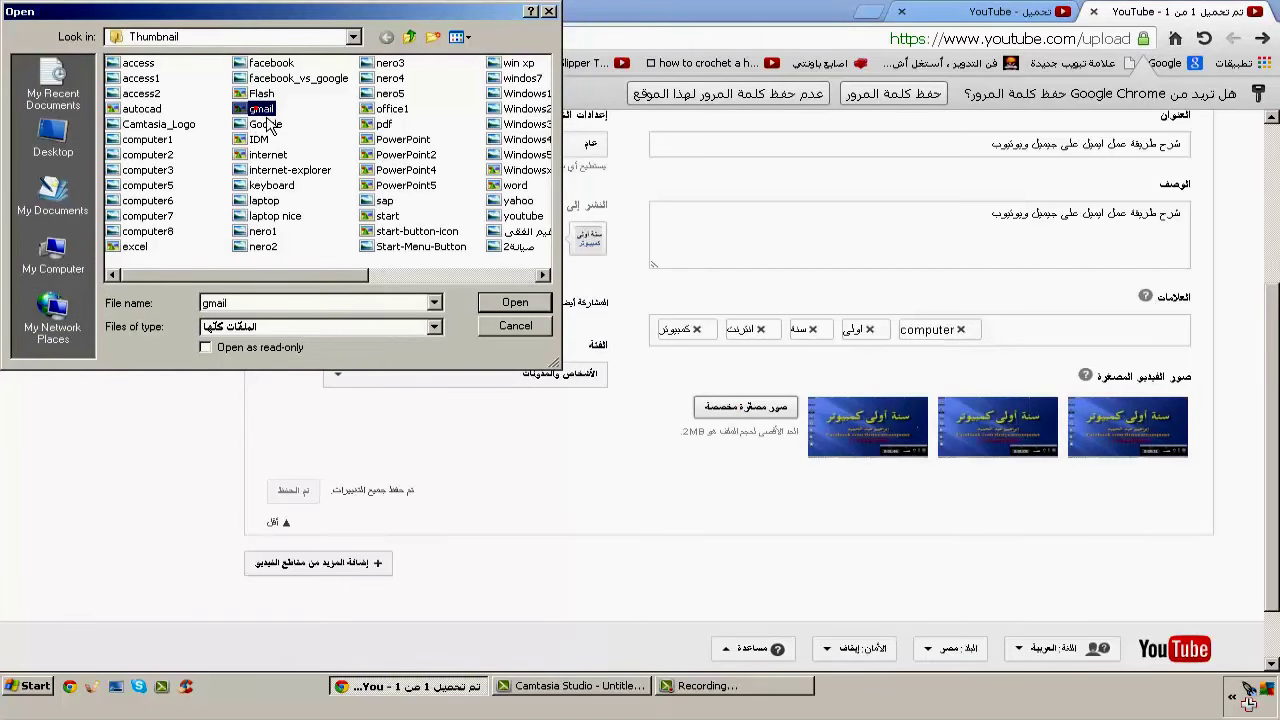
left_click(514, 302)
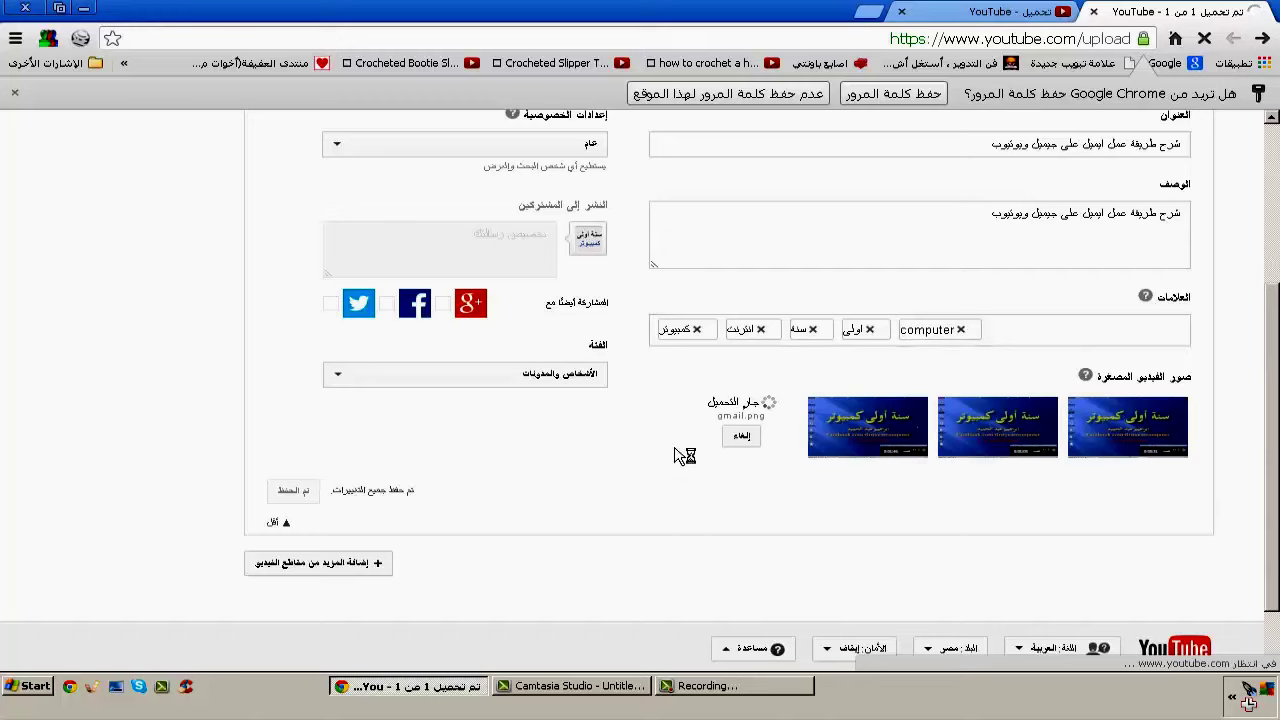
Check the uploaded custom thumbnail and save the video's changes.
mouse_move(1047, 422)
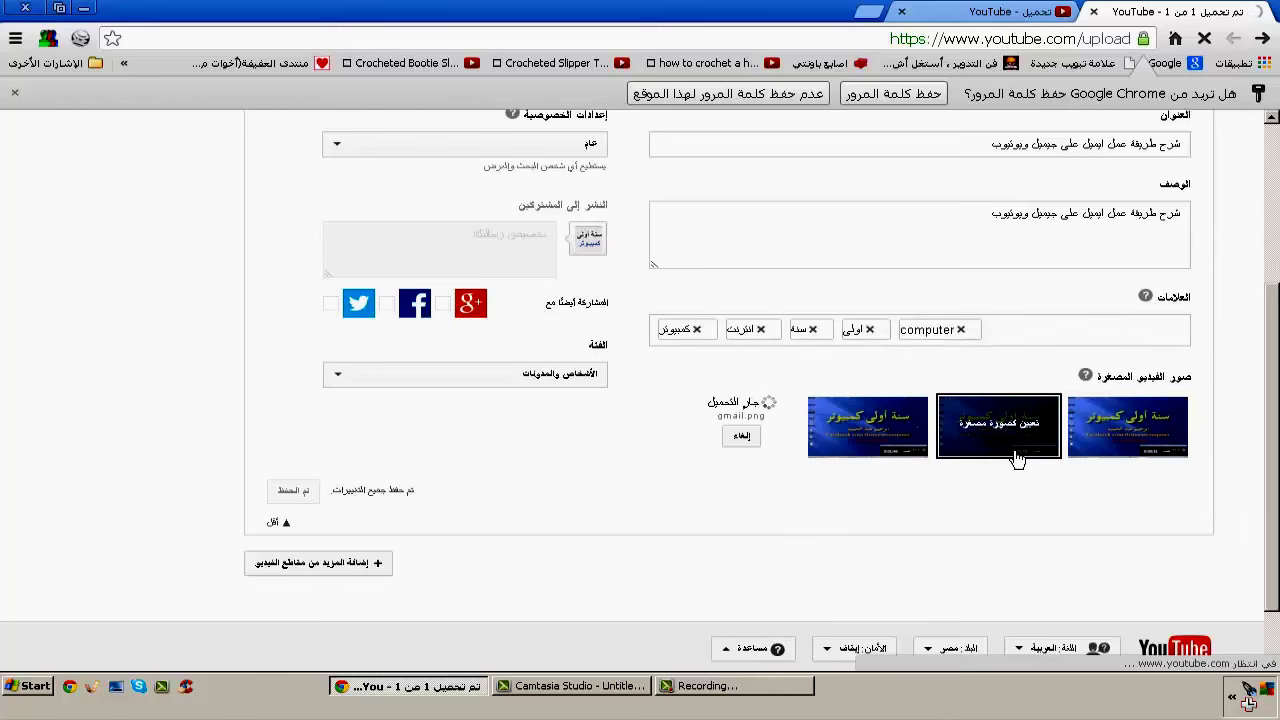
scroll(838, 573, "up", 2)
scroll(838, 573, "up", 1)
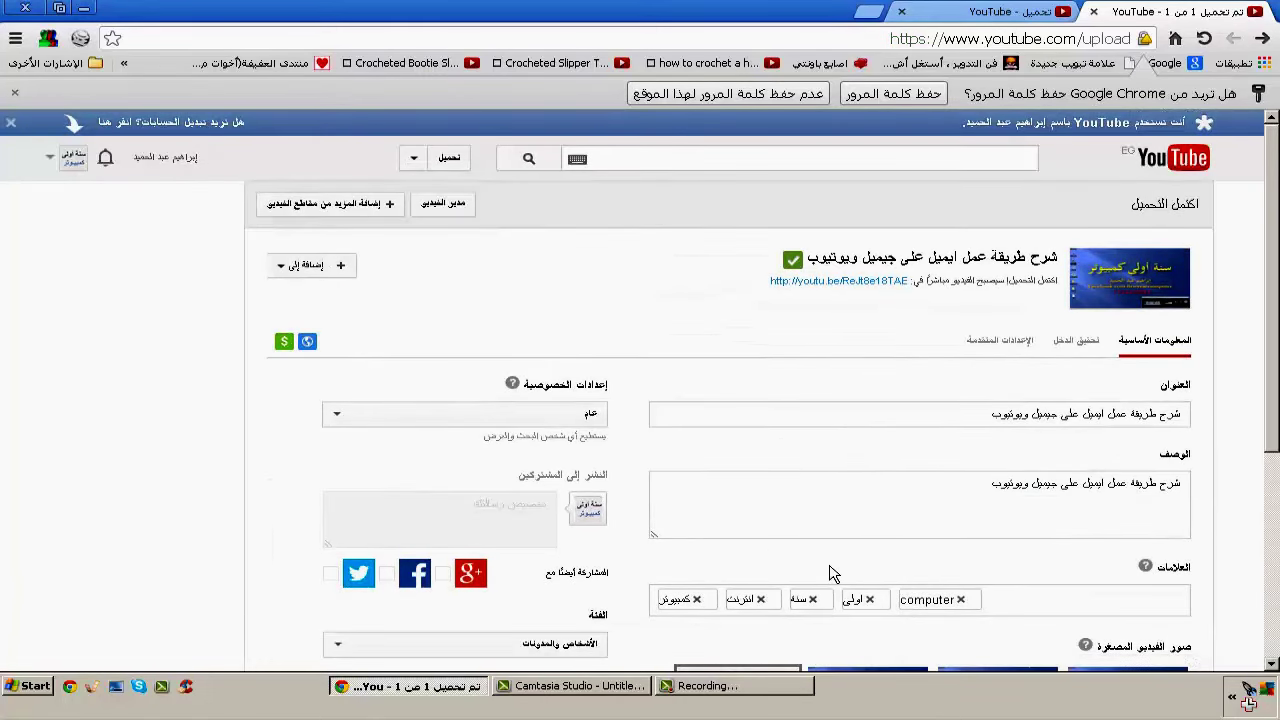
scroll(834, 571, "down", 3)
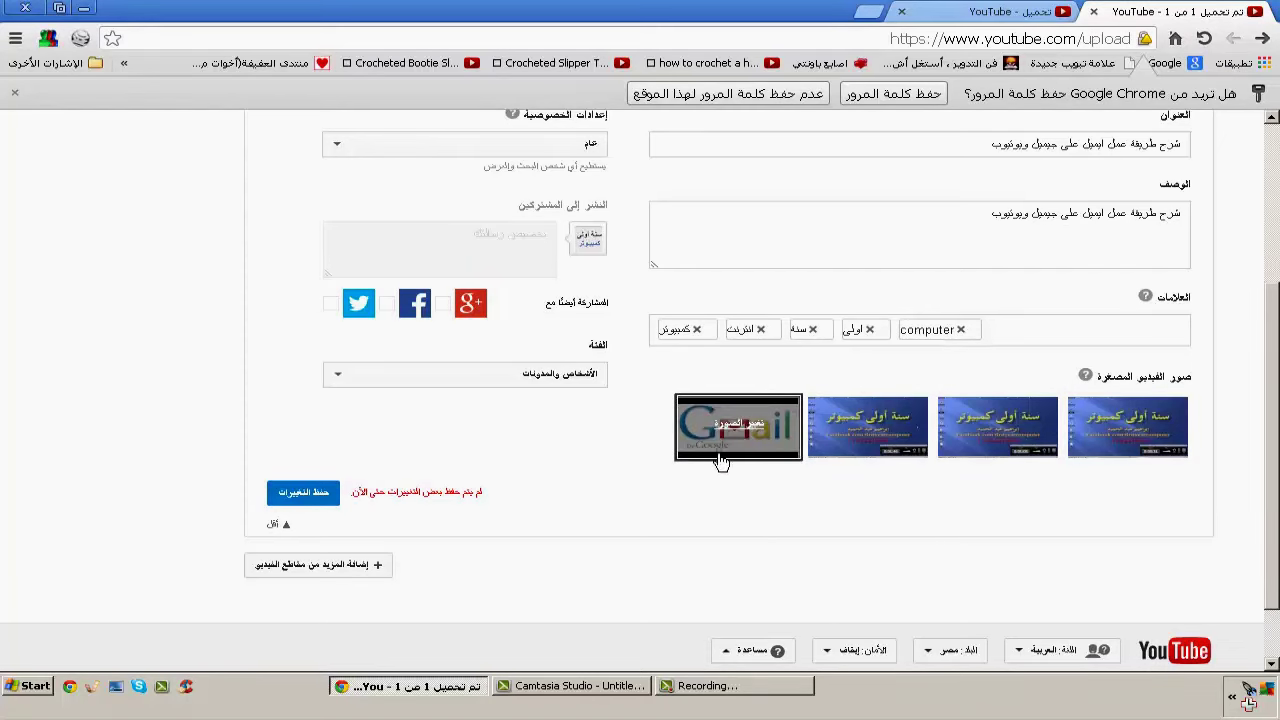
left_click(330, 498)
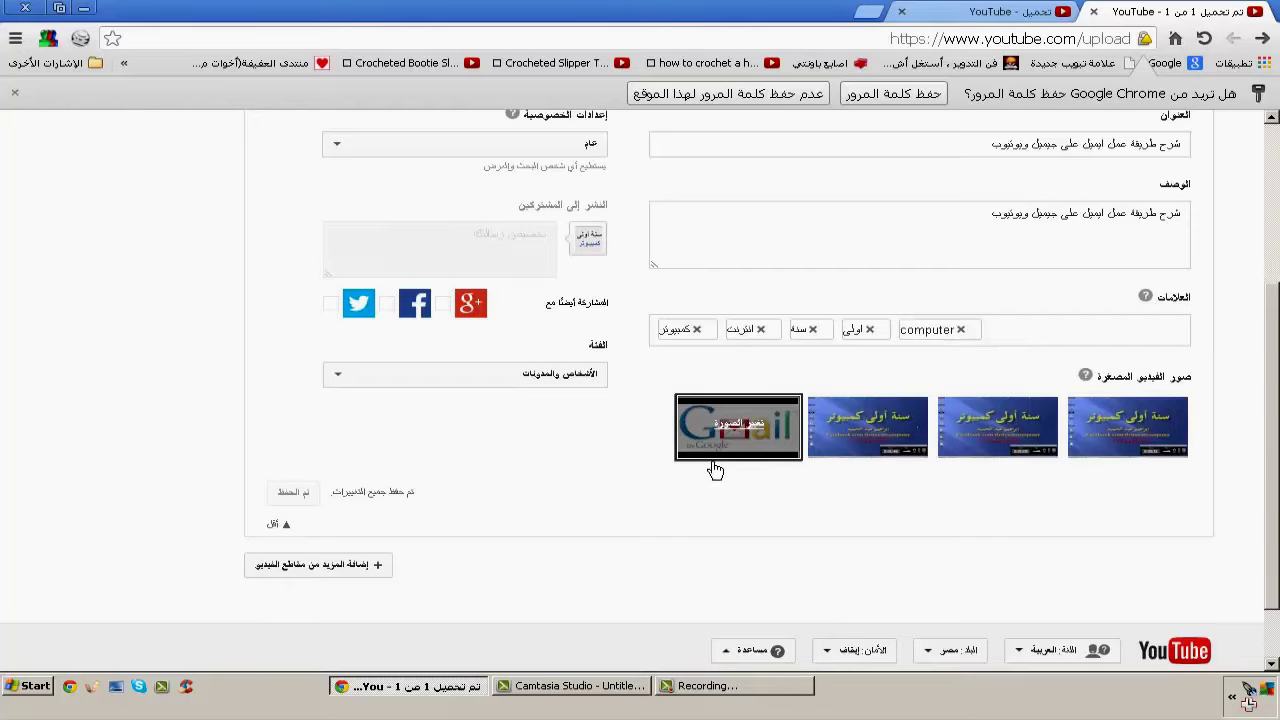
Compare the thumbnail beside the video title with the thumbnail choices, and minimize the browser.
scroll(771, 406, "up", 3)
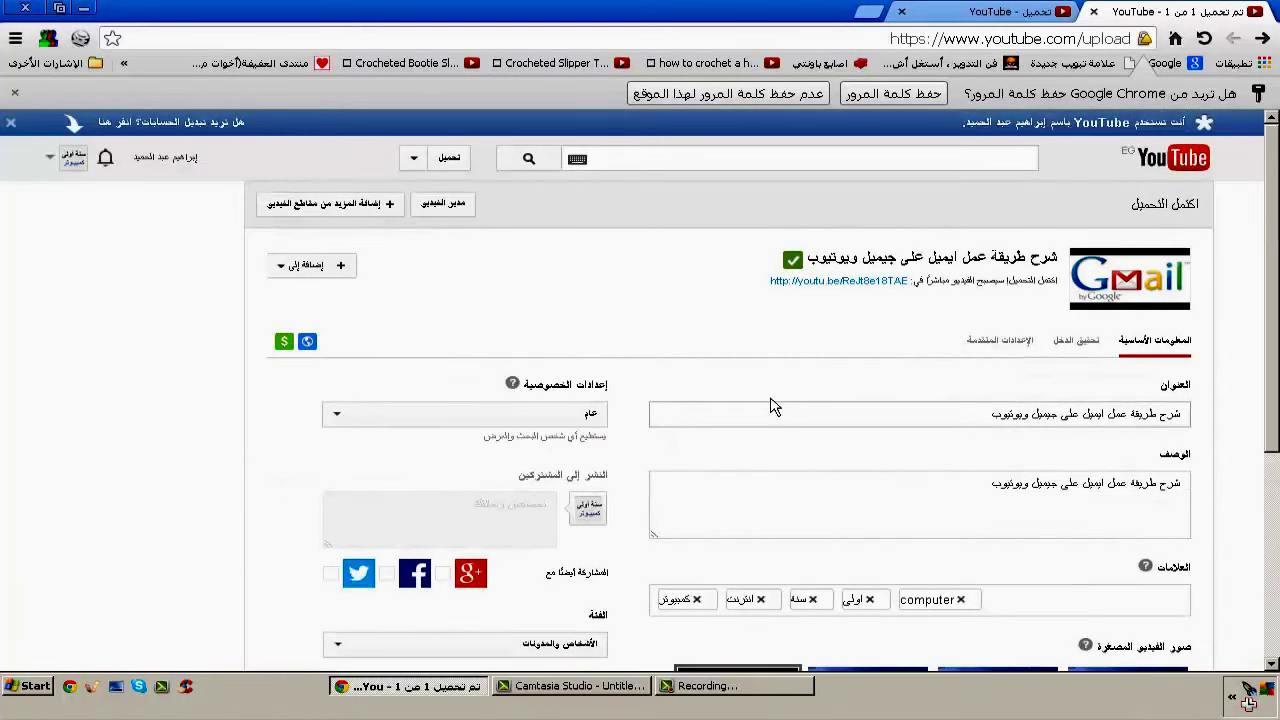
scroll(771, 406, "down", 3)
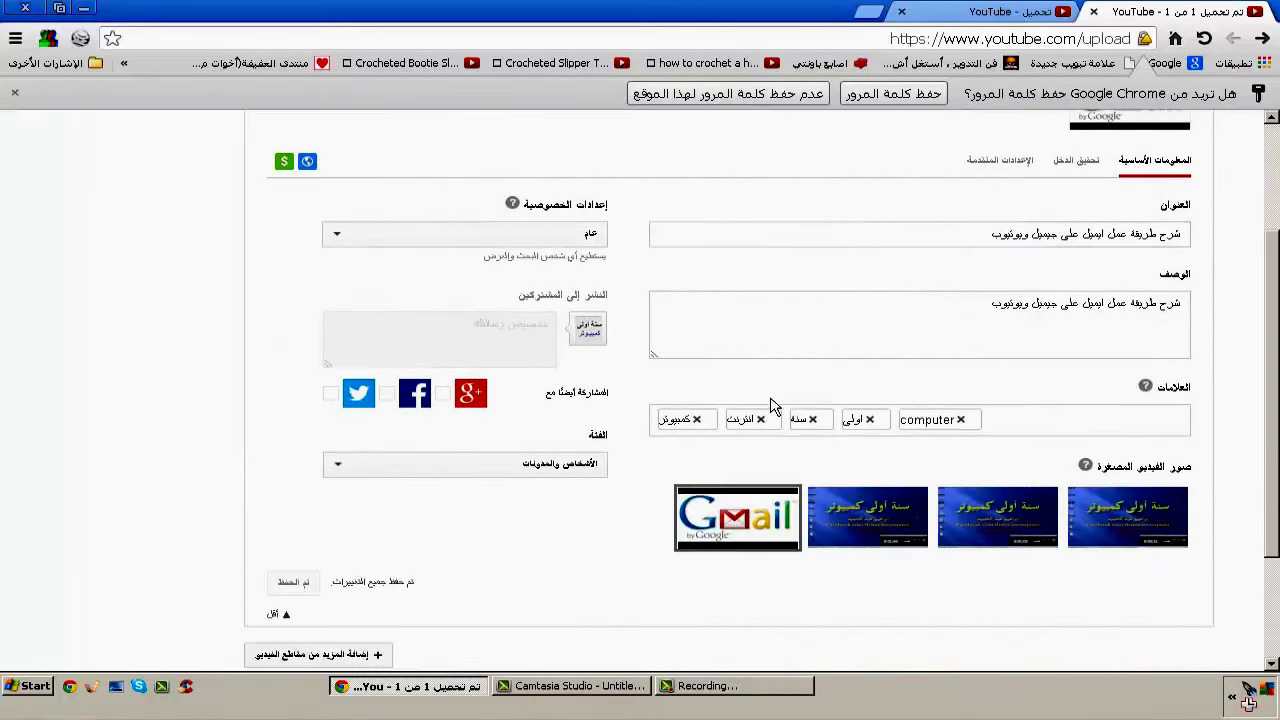
scroll(771, 406, "up", 3)
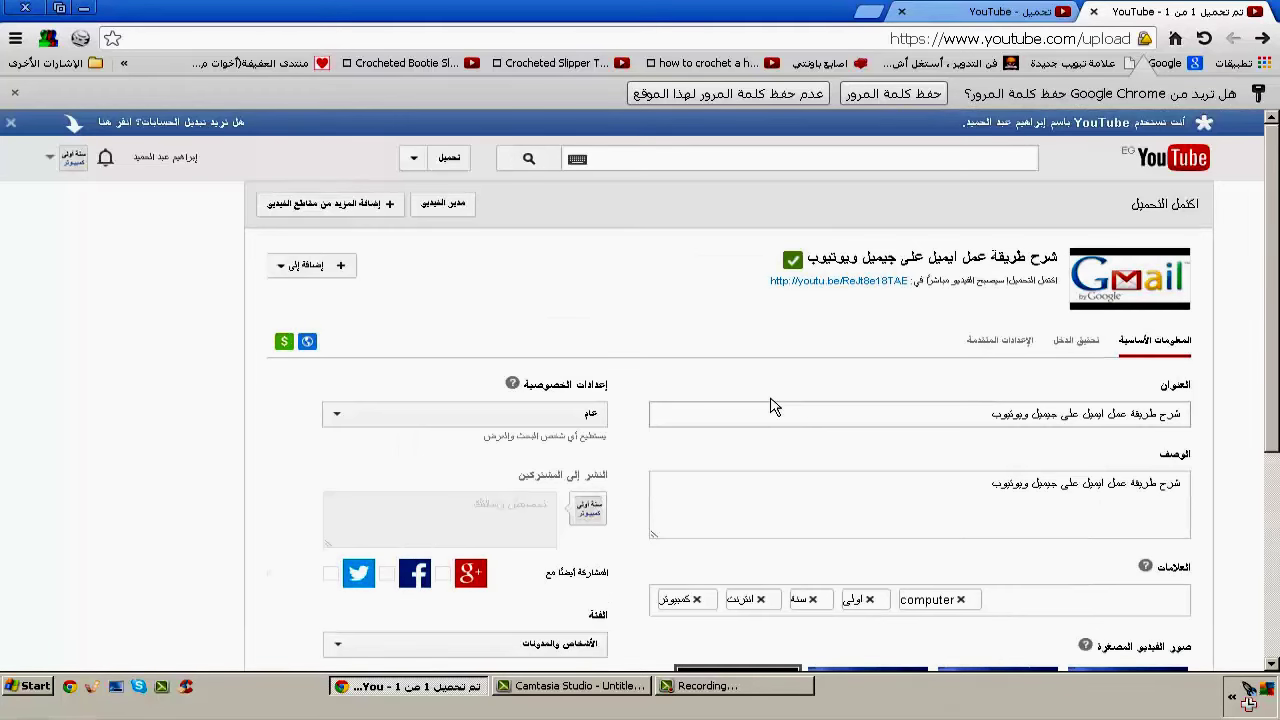
scroll(771, 406, "down", 3)
left_click(447, 695)
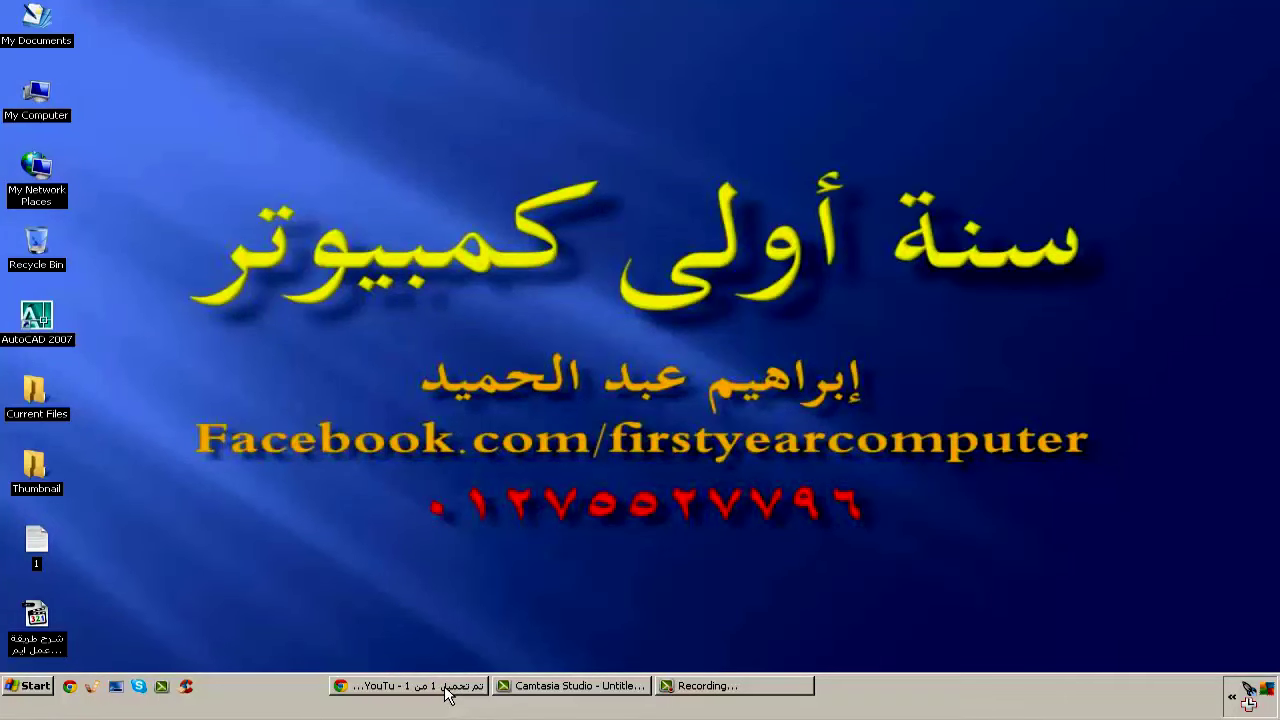